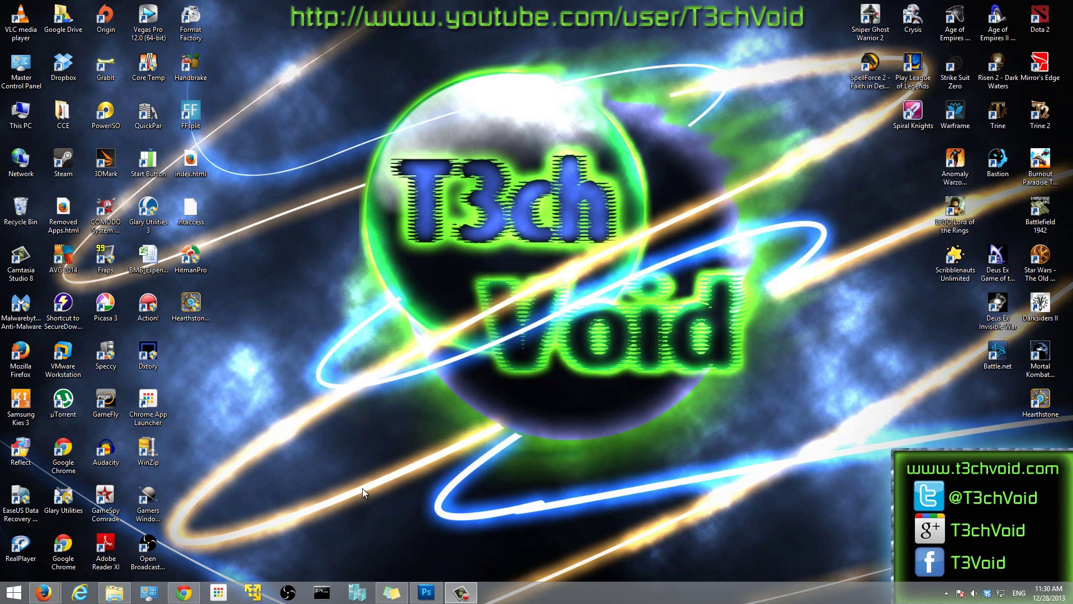
# - Open Hyper-V Manager, connect to Win8 Client1 and start the virtual machine
pyautogui.click(357, 592)
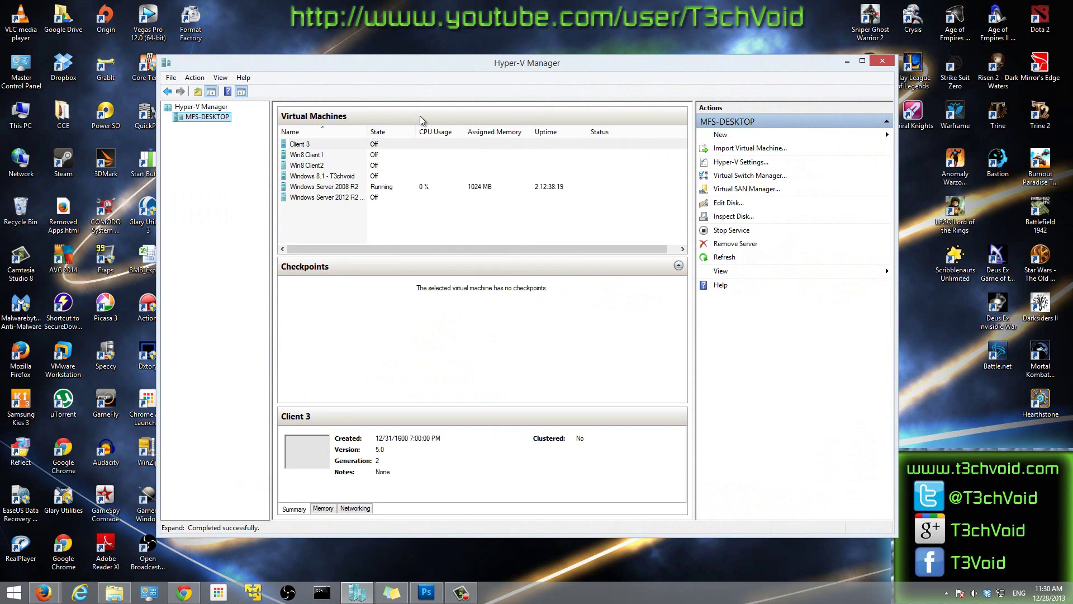
pyautogui.moveTo(427, 68); pyautogui.dragTo(472, 78)
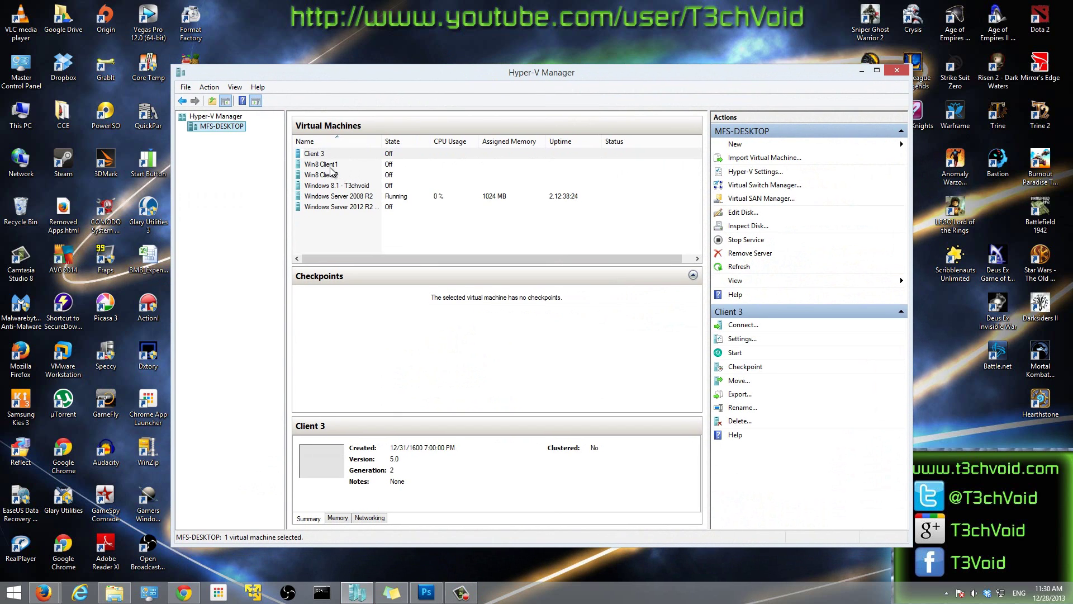
pyautogui.doubleClick(331, 168)
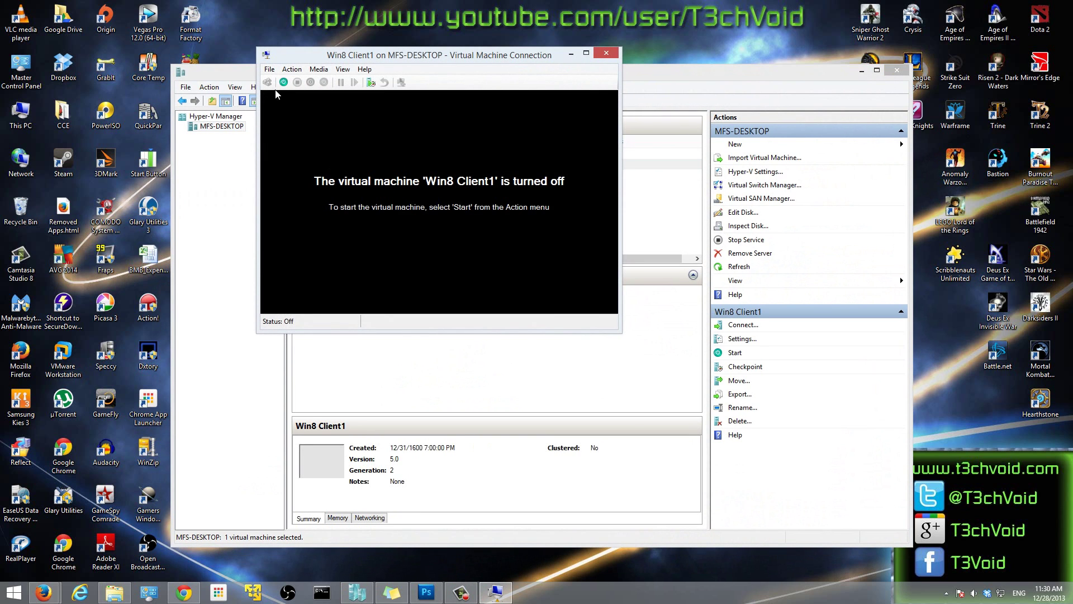
pyautogui.click(283, 82)
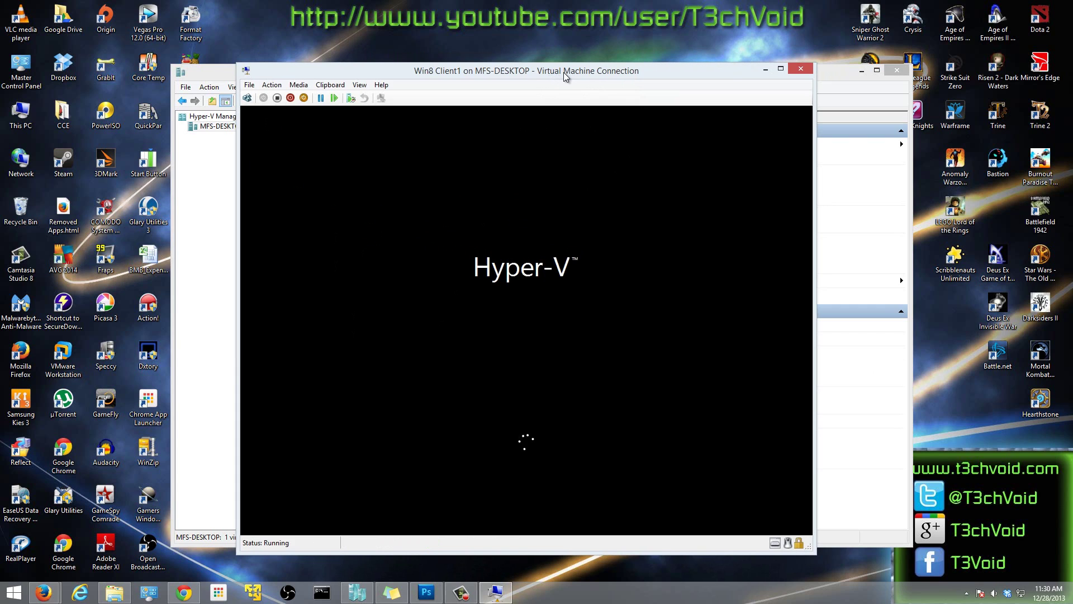
# - Reposition the Win8 Client1 connection window showing the booting guest
pyautogui.moveTo(562, 72); pyautogui.dragTo(555, 65)
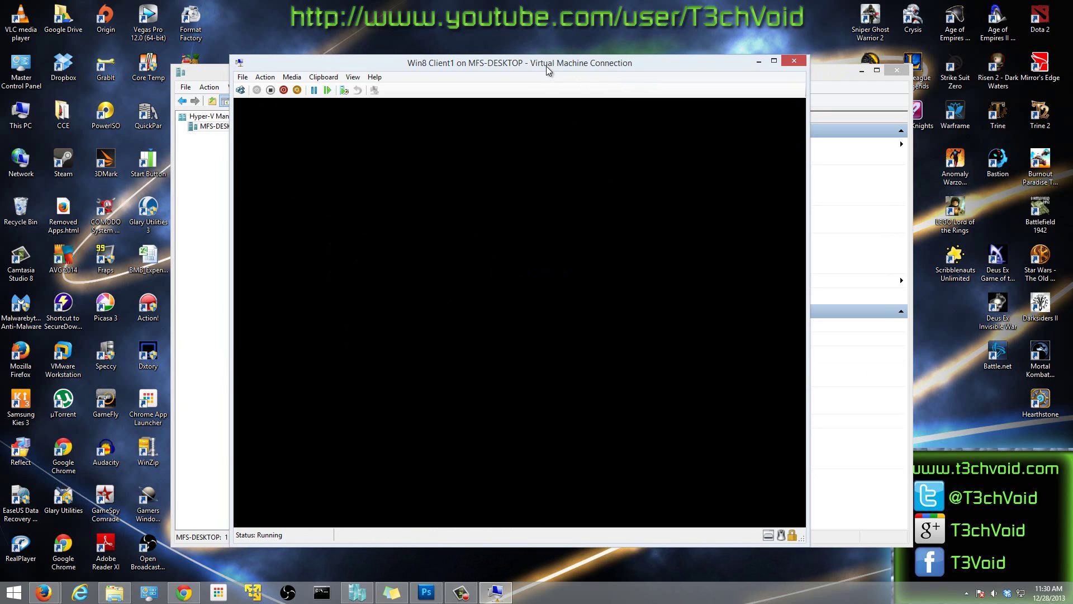
pyautogui.moveTo(548, 66); pyautogui.dragTo(545, 73)
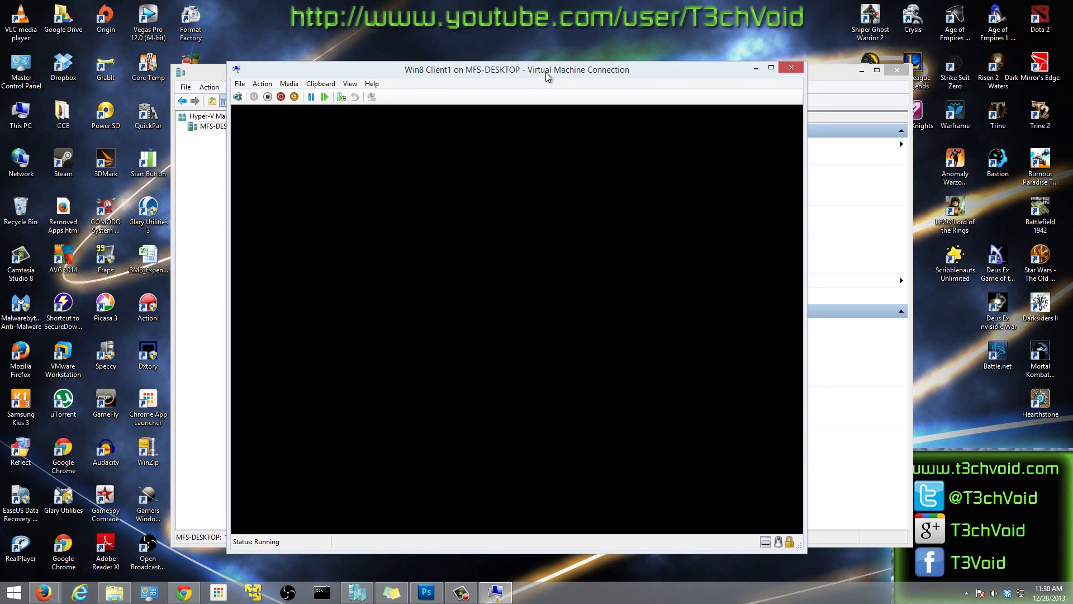
pyautogui.moveTo(547, 69); pyautogui.dragTo(549, 66)
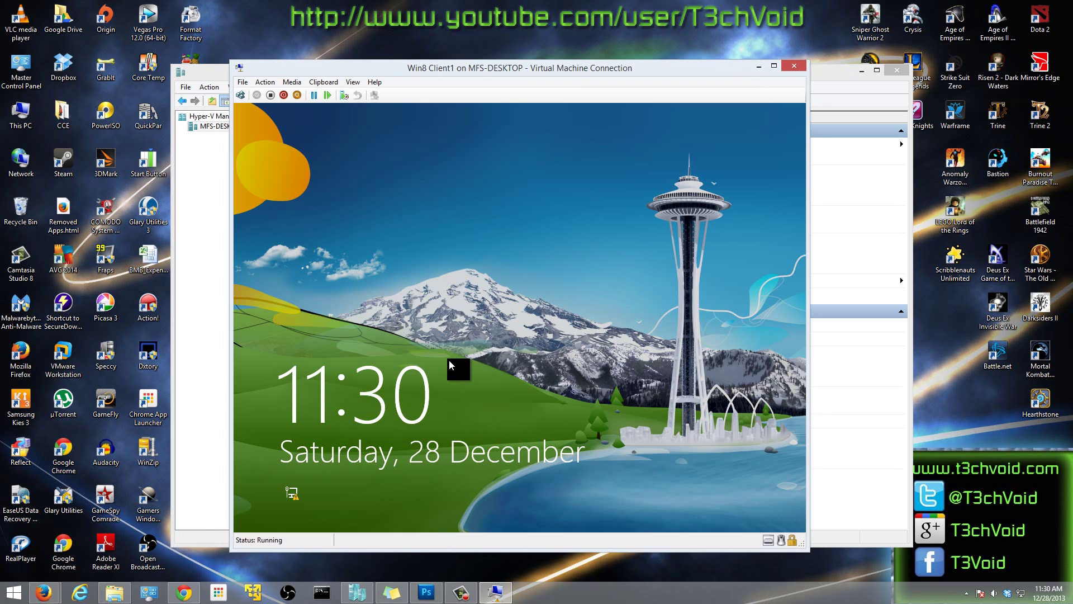
# - Try signing in to the guest with an empty password and dismiss the error
pyautogui.click(447, 361)
pyautogui.press('Return')
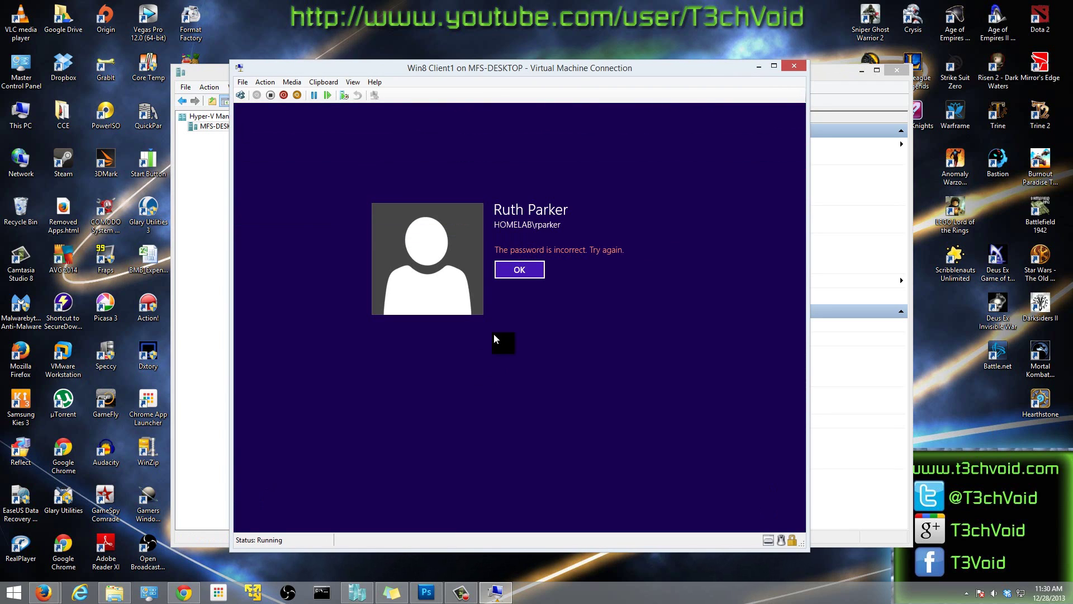
pyautogui.click(519, 270)
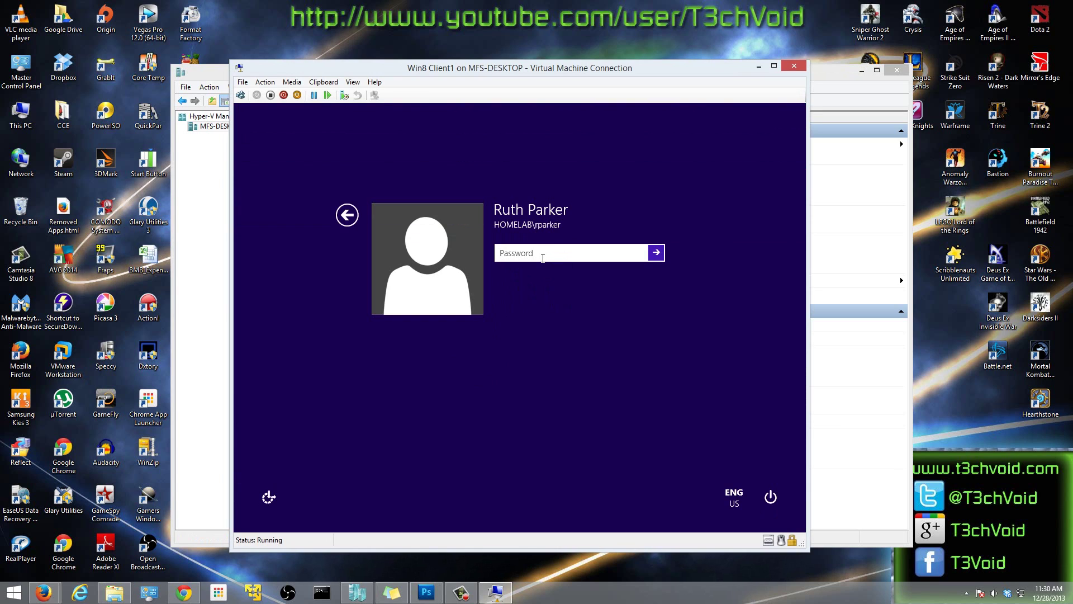
# - Sign in with the account password, then minimize Hyper-V Manager behind the VM window
pyautogui.write('Password1')
pyautogui.press('Return')
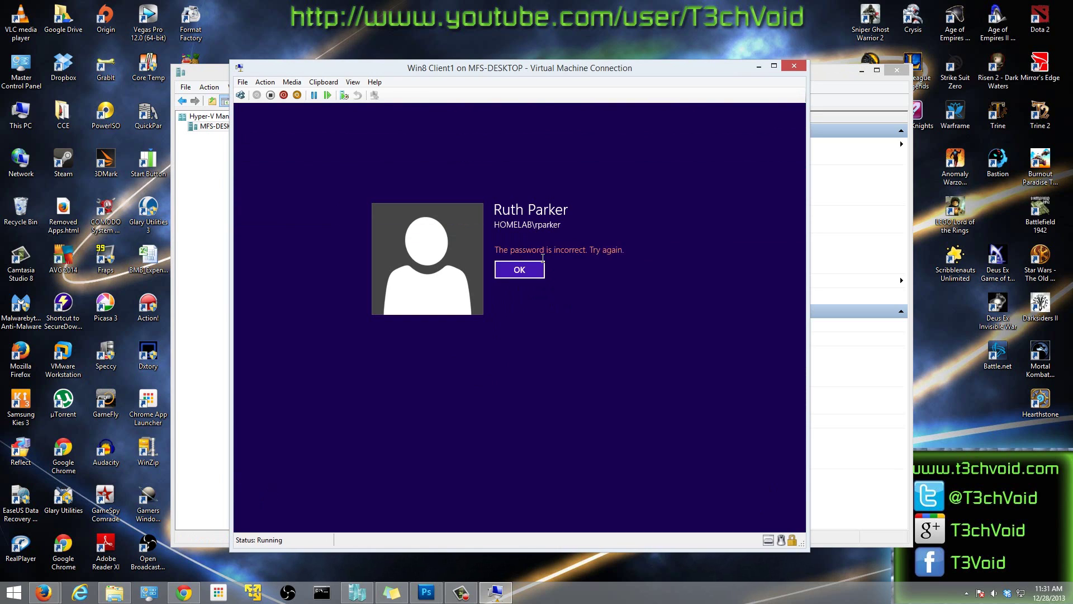
pyautogui.press('Return')
pyautogui.write('Password1')
pyautogui.press('Return')
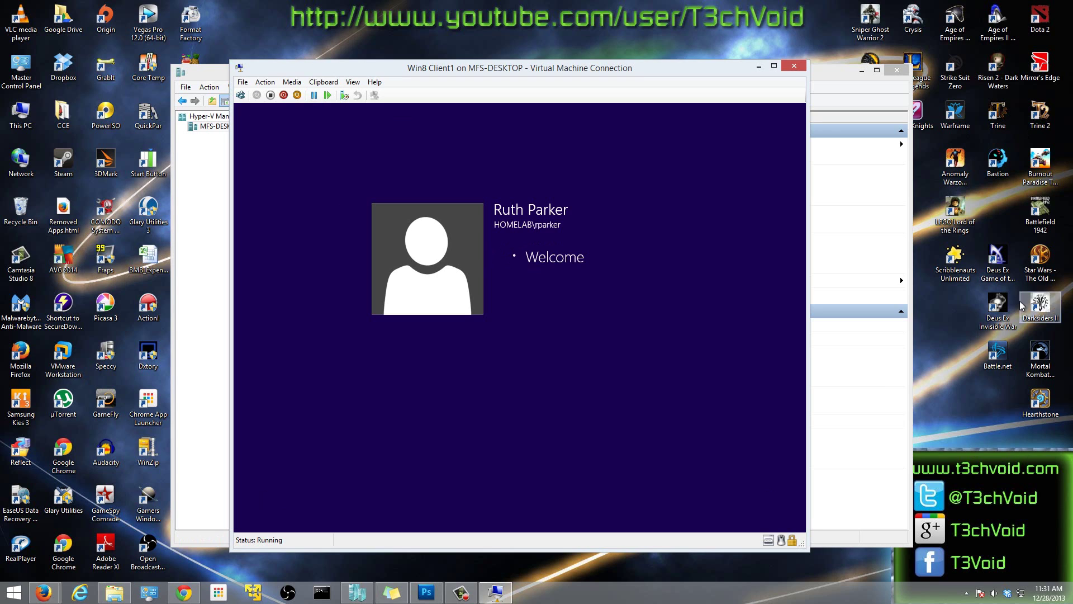
pyautogui.click(862, 72)
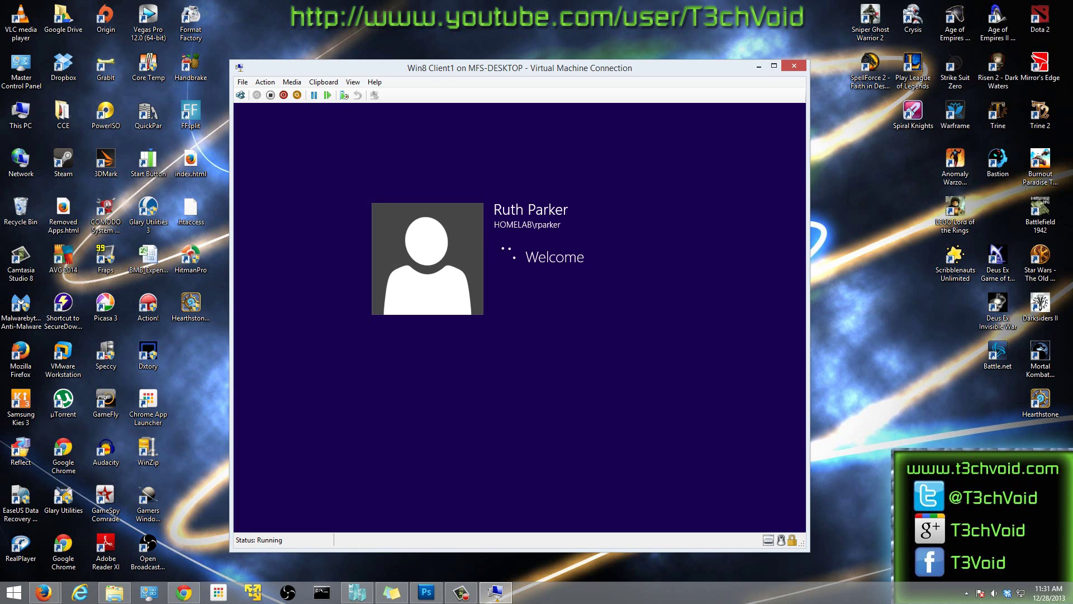
pyautogui.moveTo(611, 71); pyautogui.dragTo(615, 95)
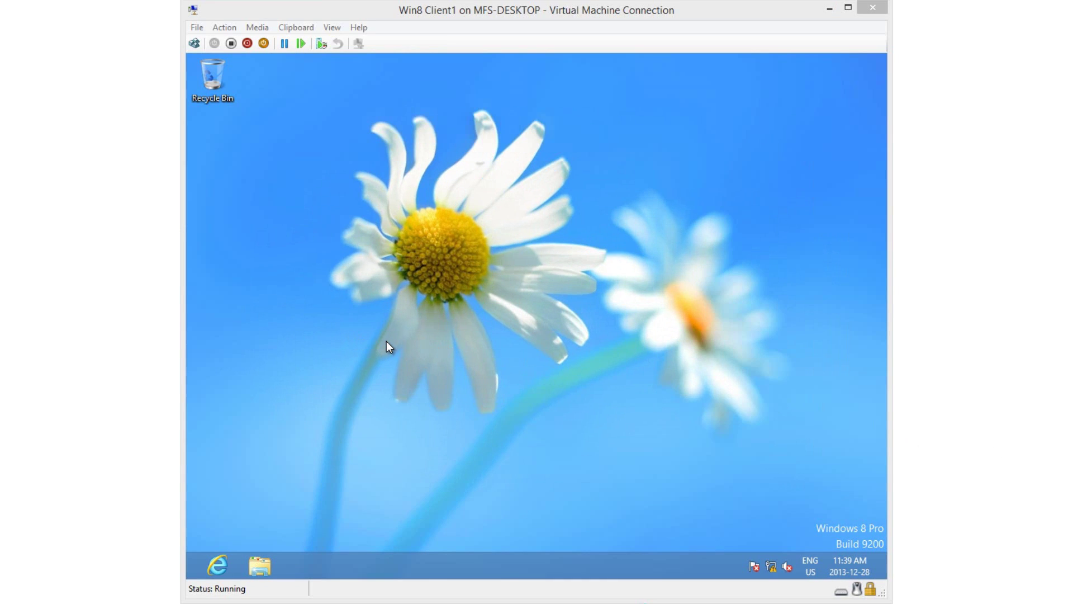
# - Open File Explorer on Computer and enable Hidden items and File name extensions in the View ribbon
pyautogui.click(257, 565)
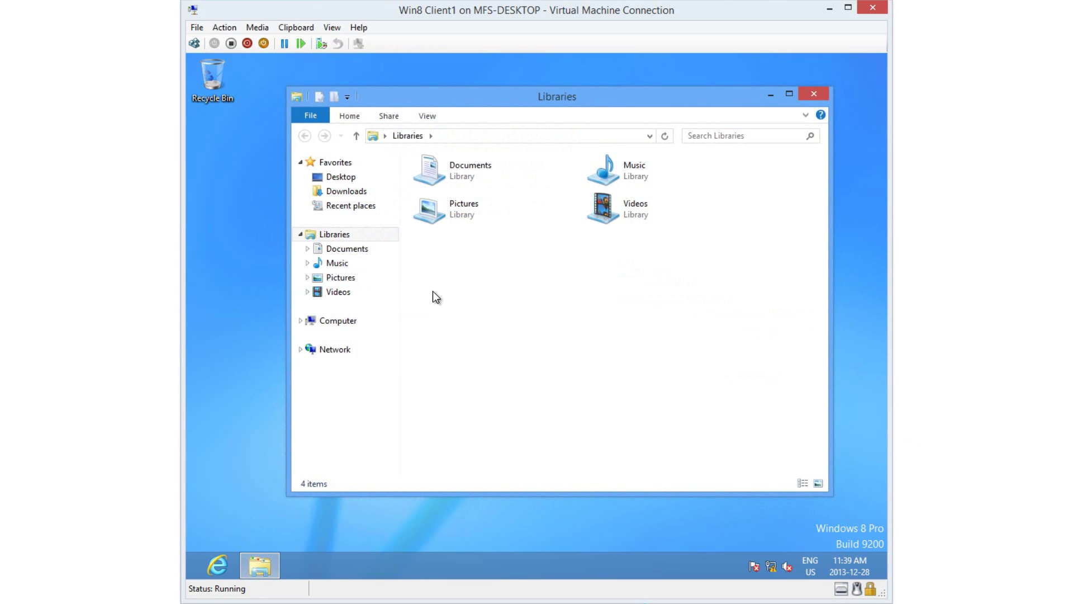
pyautogui.click(351, 323)
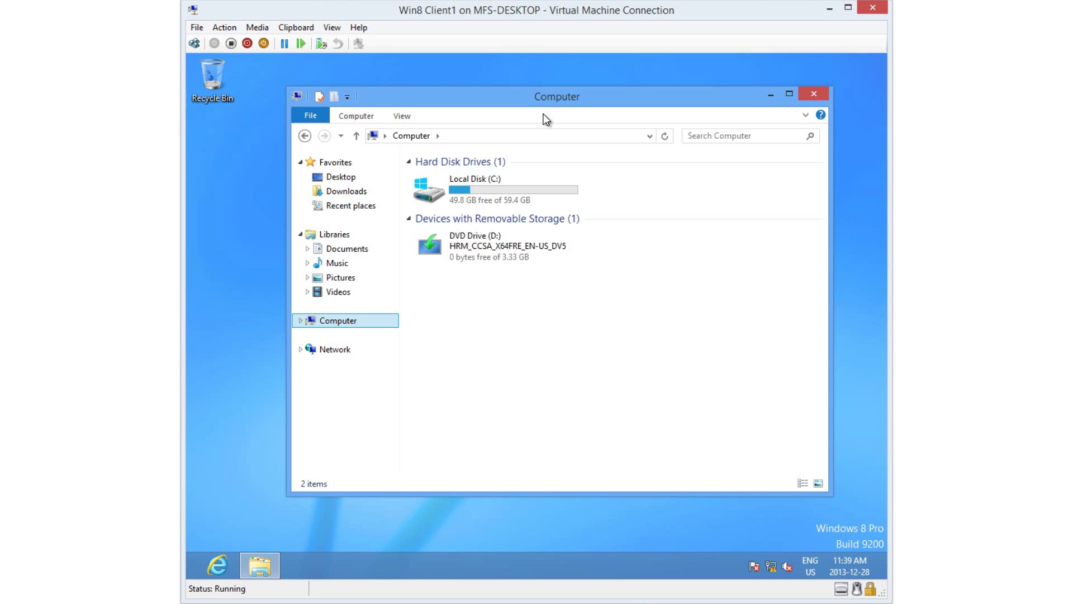
pyautogui.click(808, 117)
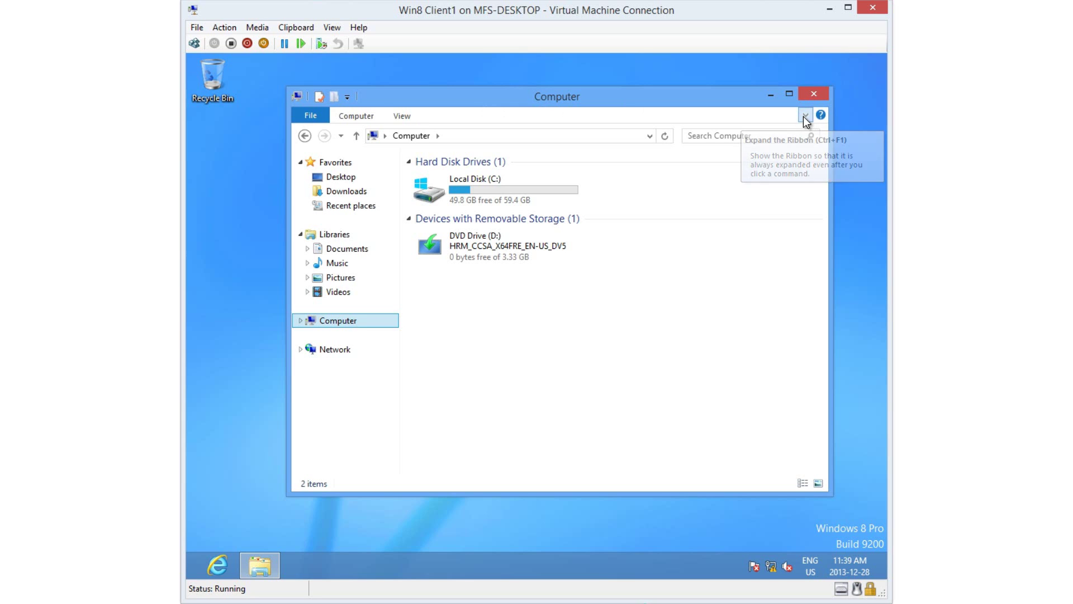
pyautogui.click(402, 116)
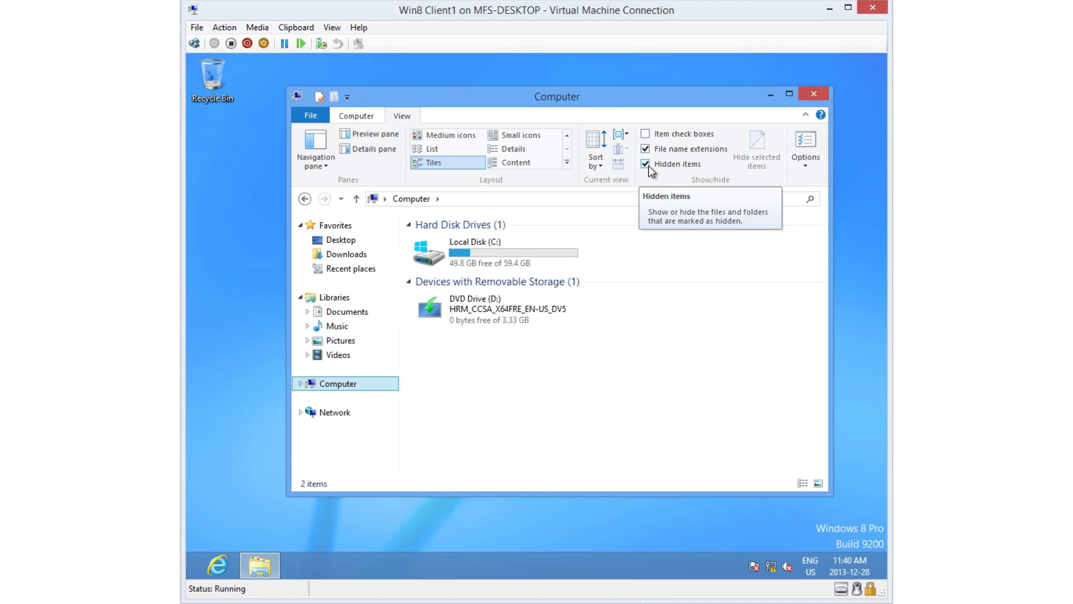
pyautogui.click(595, 439)
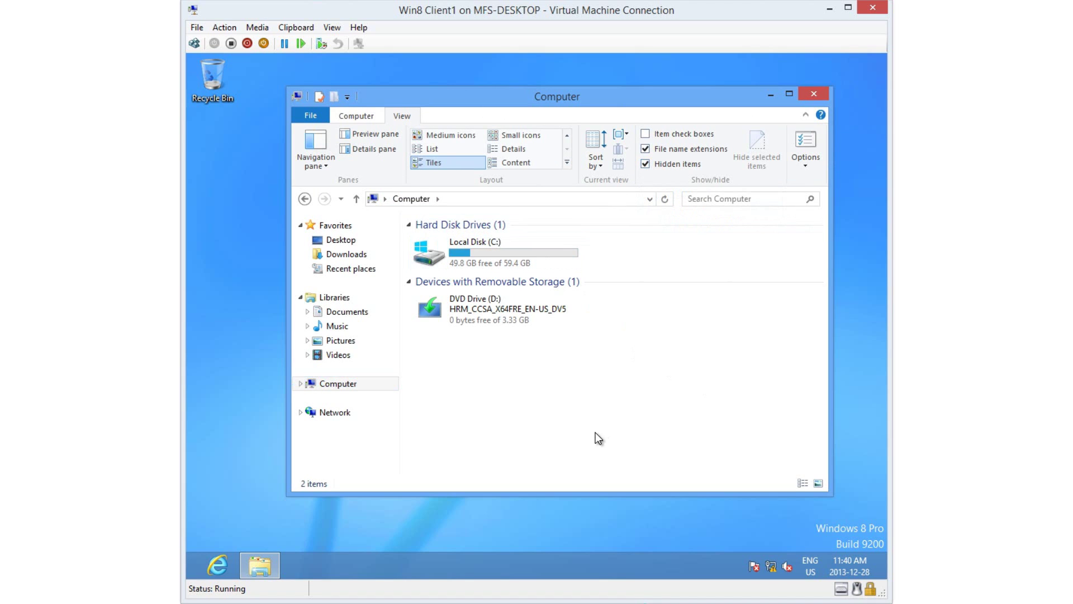
# - Browse from Local Disk (C:) through Users into the signed-in user's profile folder
pyautogui.doubleClick(469, 253)
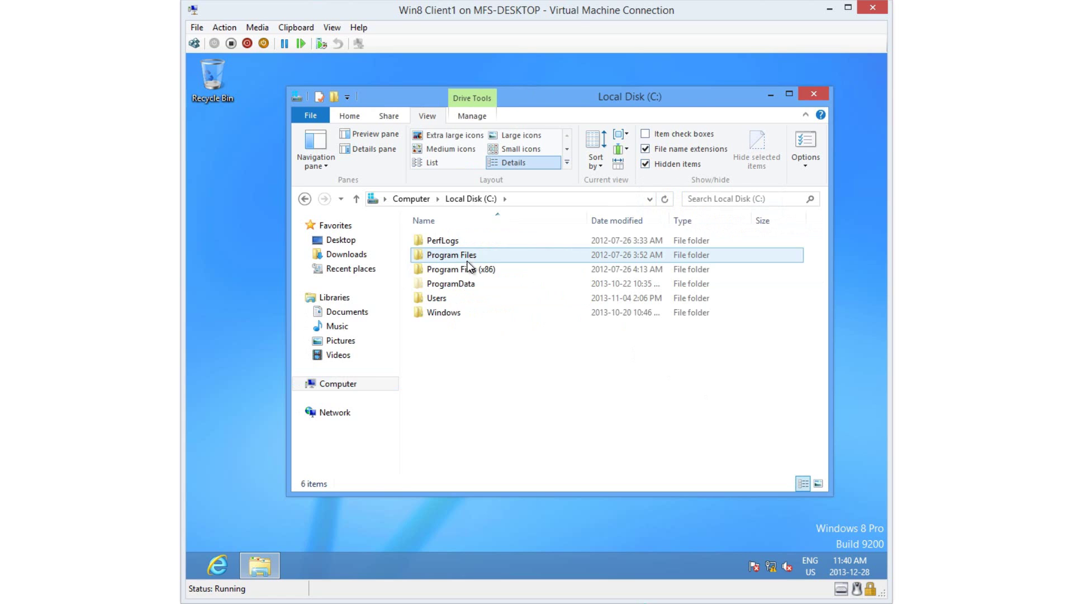
pyautogui.doubleClick(440, 300)
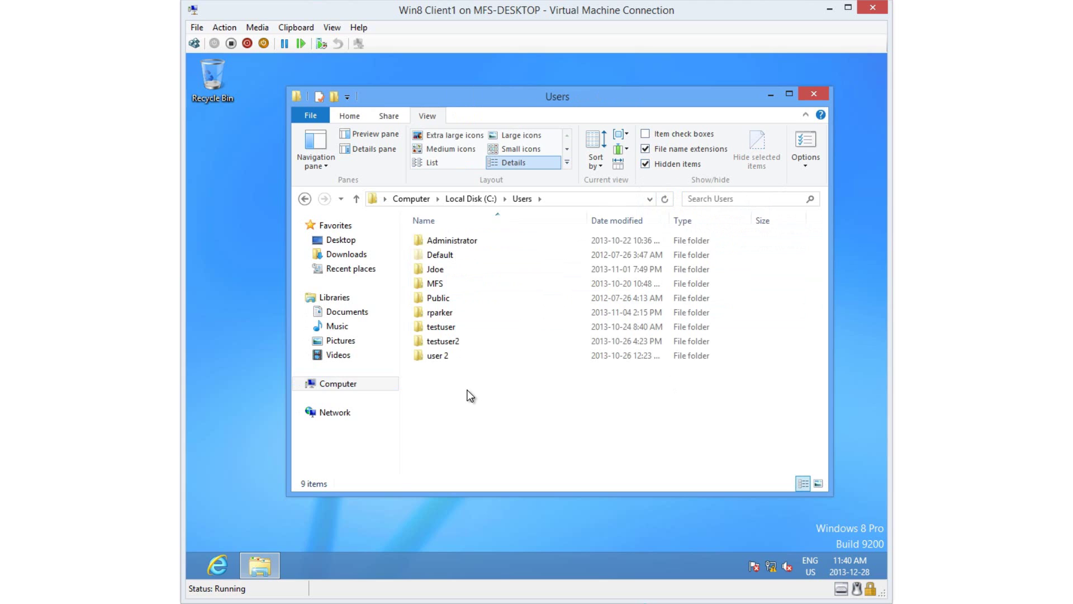
pyautogui.click(471, 316)
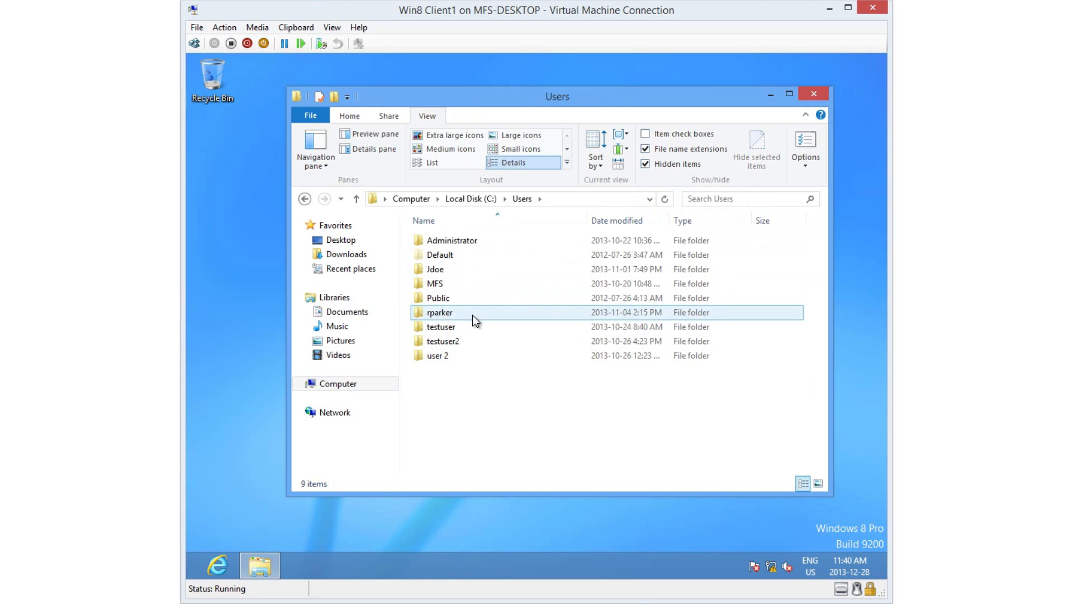
pyautogui.moveTo(471, 320)
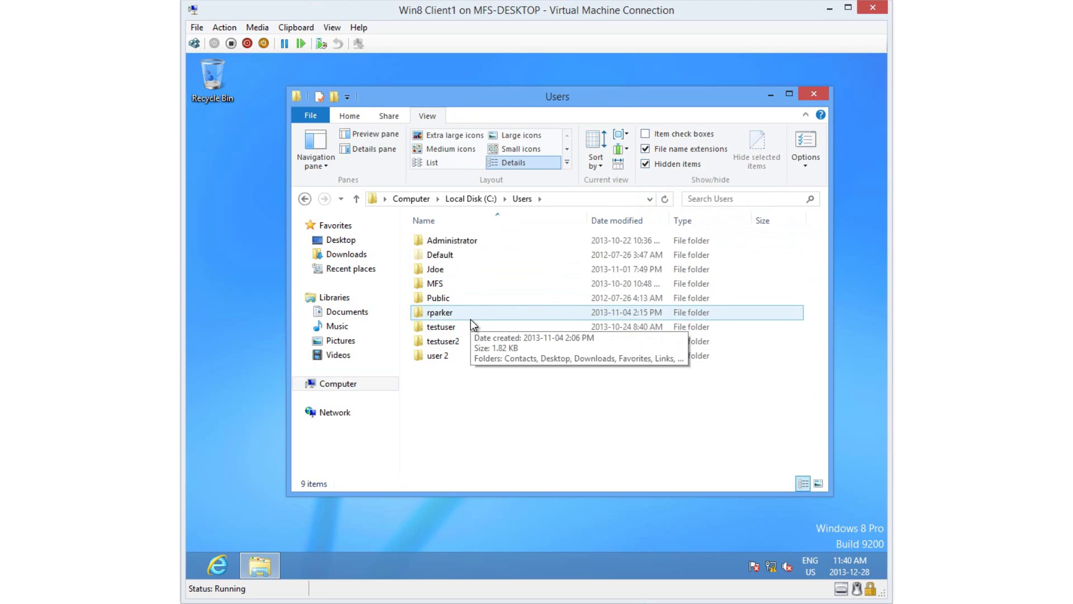
pyautogui.click(466, 321)
pyautogui.moveTo(466, 321)
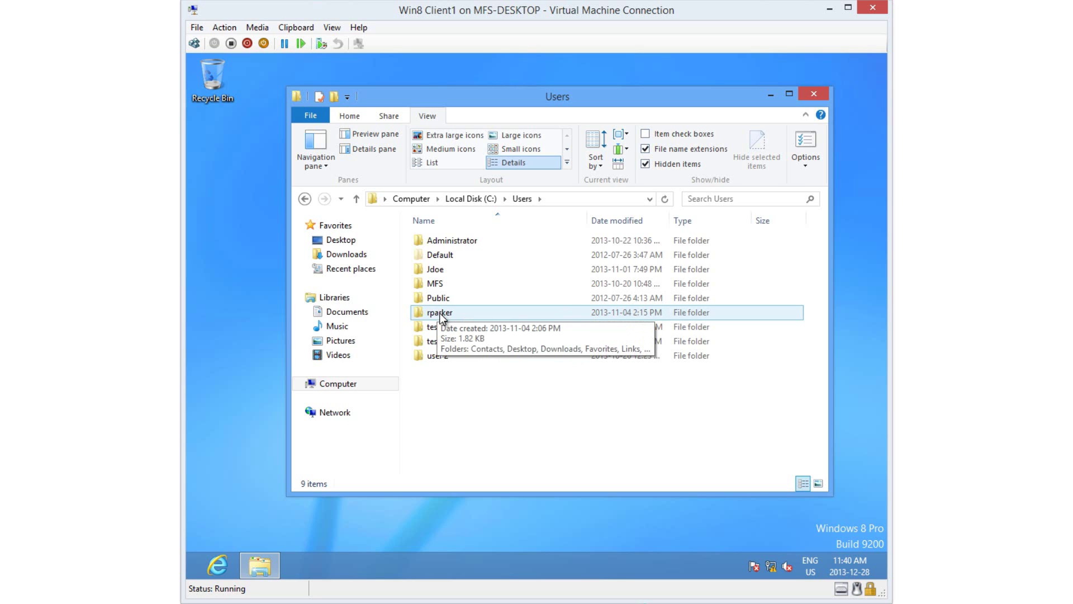
pyautogui.press('super')
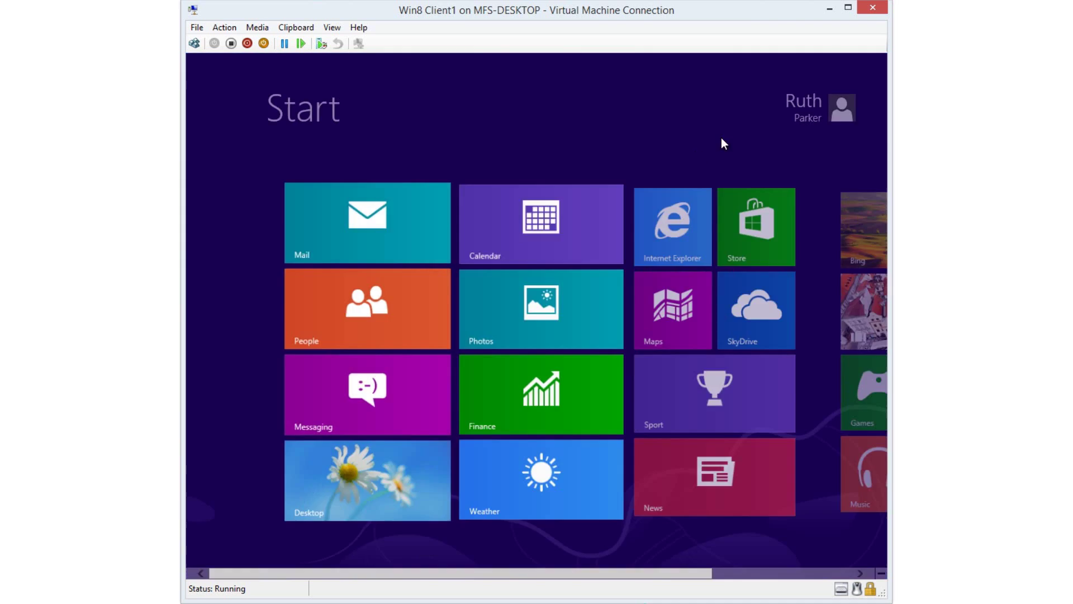
pyautogui.press('super')
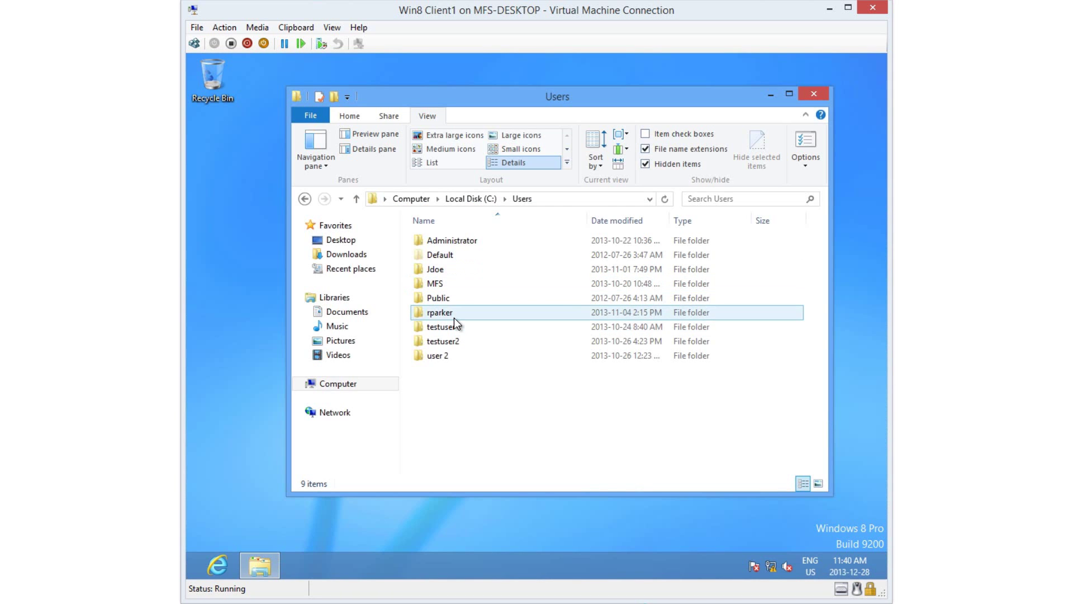
pyautogui.doubleClick(453, 316)
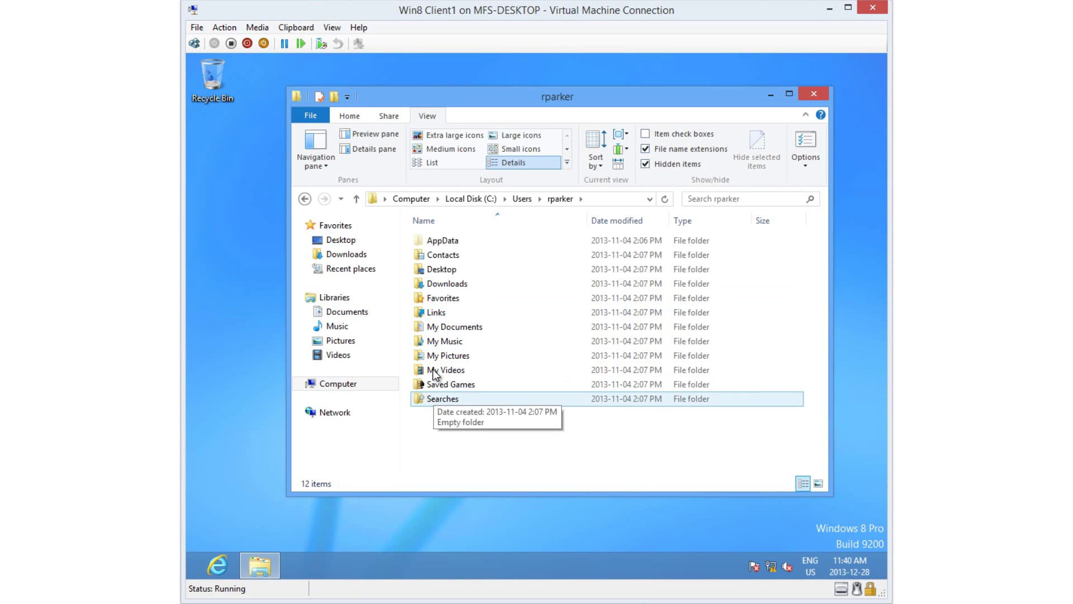
# - Open AppData\Roaming\Microsoft\Windows\Start Menu\Programs\Startup, which is empty
pyautogui.click(442, 244)
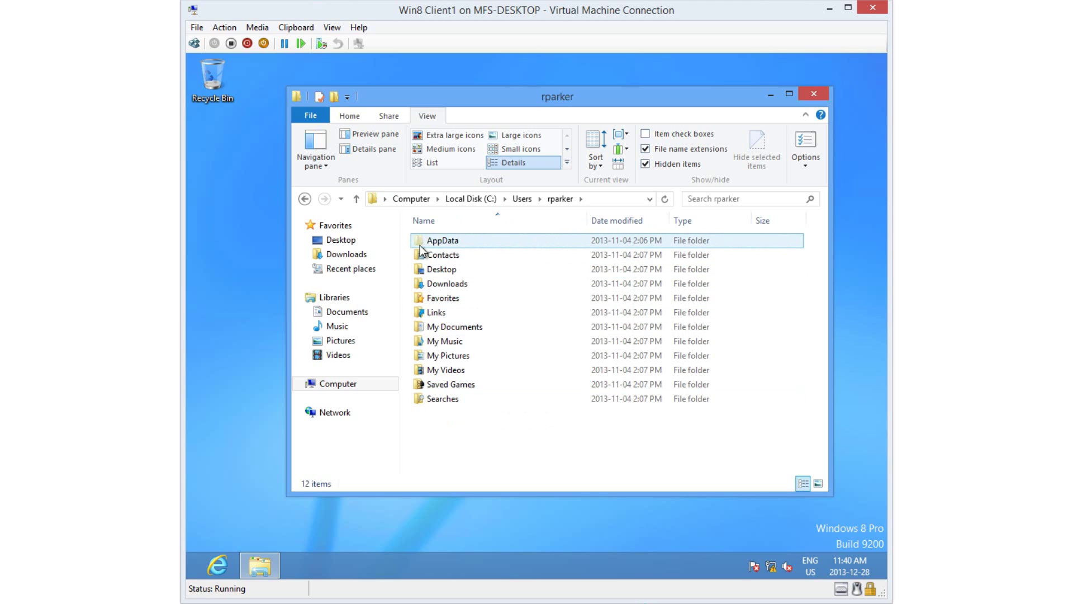
pyautogui.moveTo(420, 246)
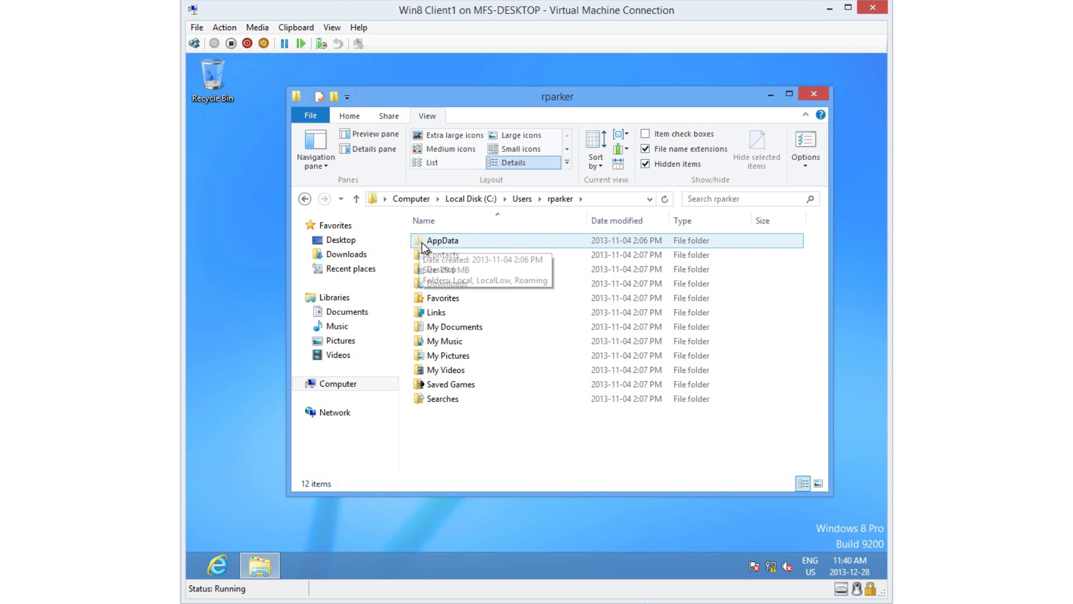
pyautogui.doubleClick(465, 243)
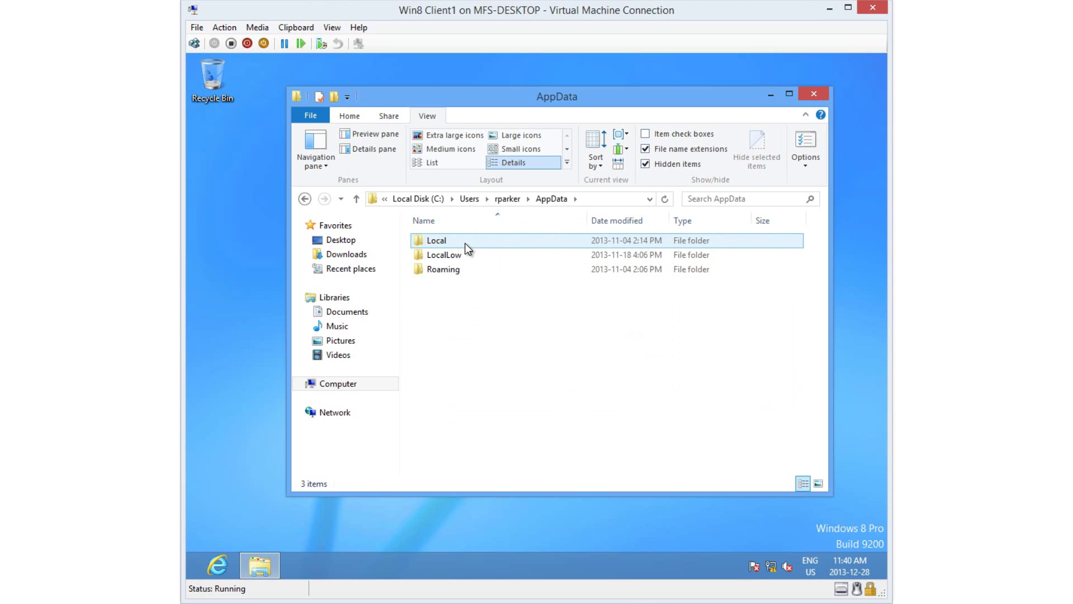
pyautogui.doubleClick(443, 270)
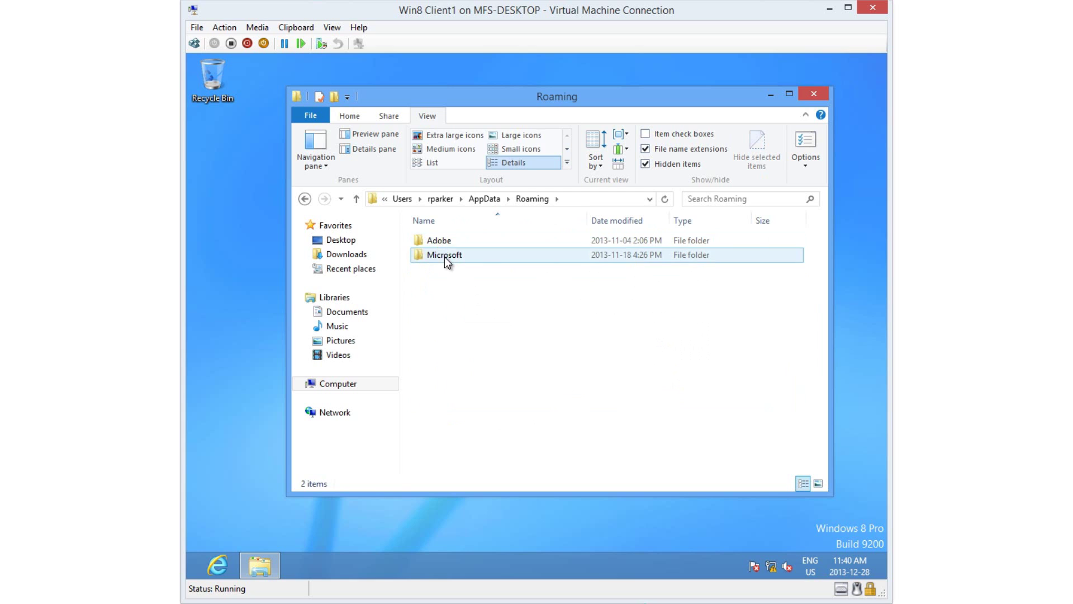
pyautogui.doubleClick(445, 257)
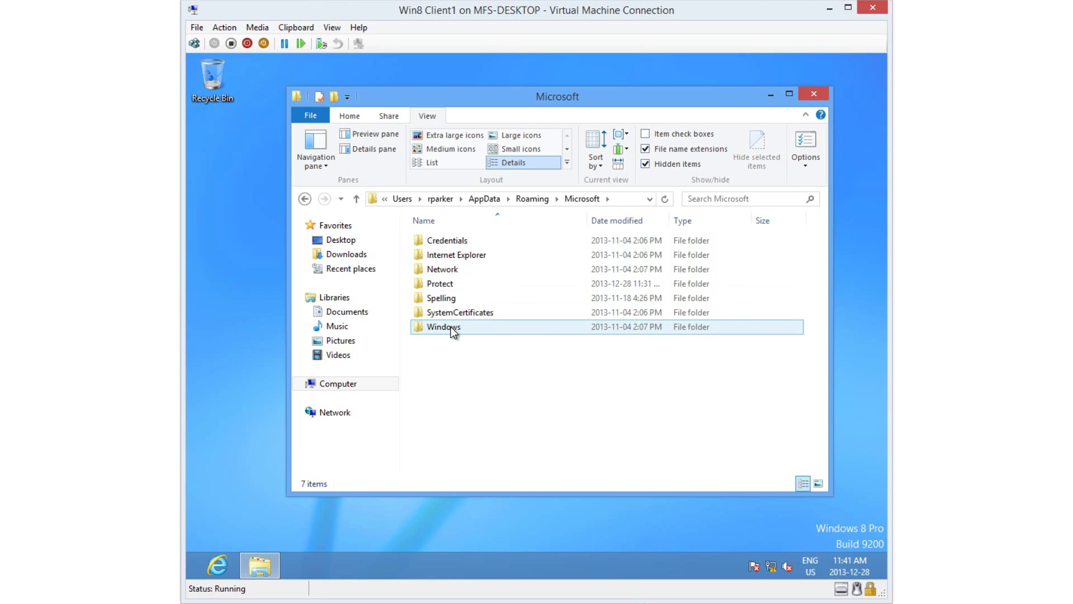
pyautogui.moveTo(450, 326)
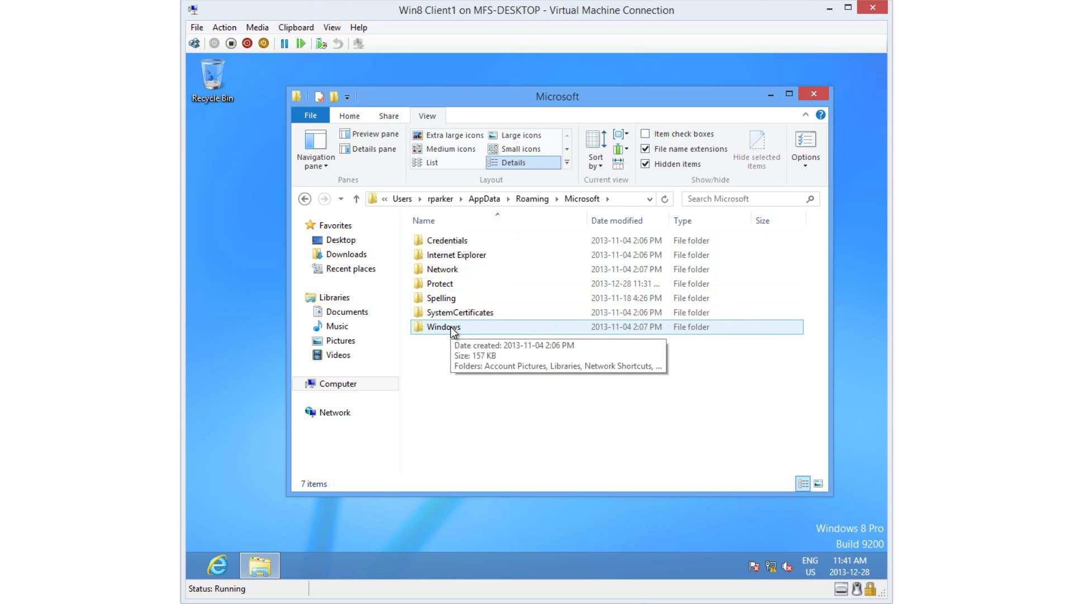
pyautogui.doubleClick(450, 327)
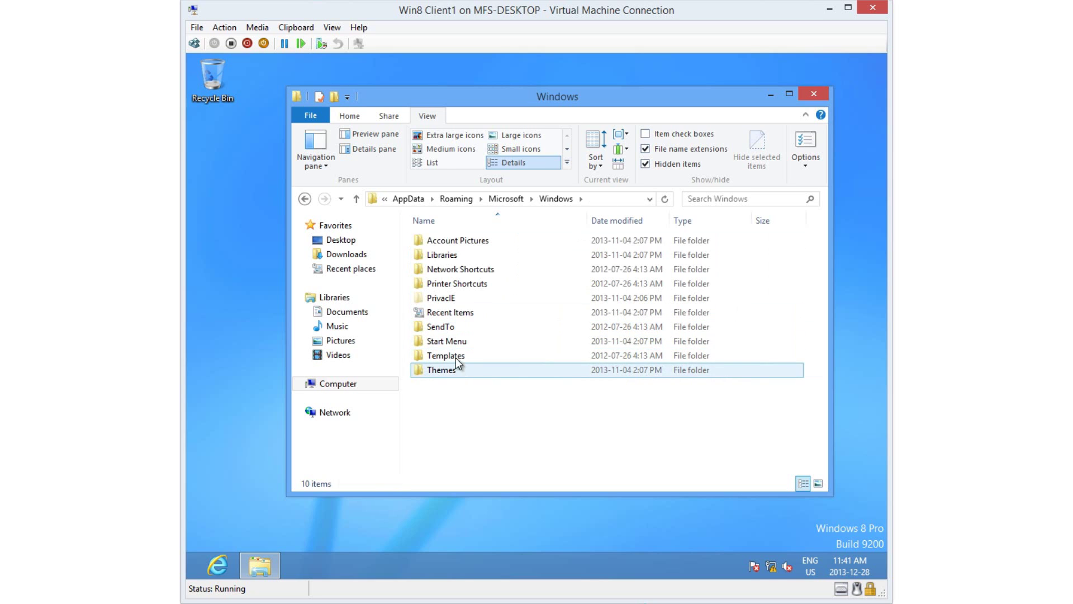
pyautogui.doubleClick(461, 343)
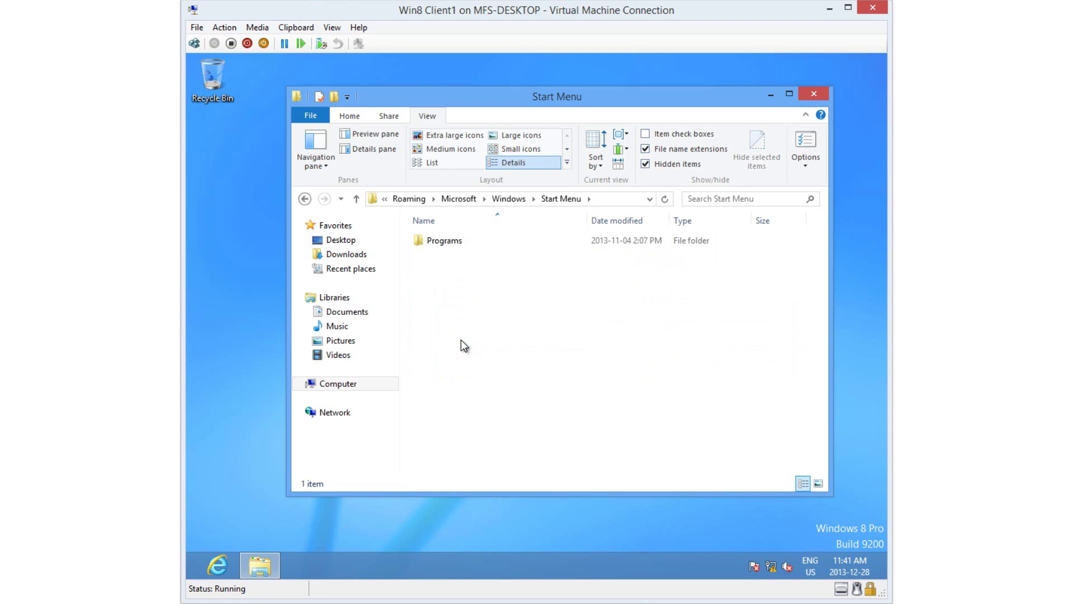
pyautogui.doubleClick(451, 244)
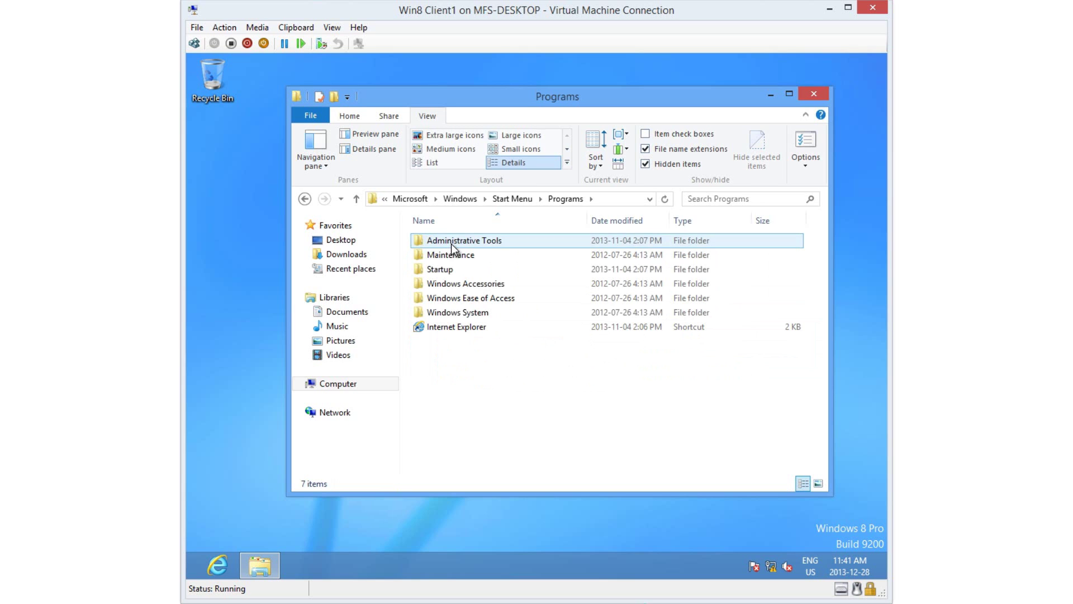
pyautogui.doubleClick(451, 270)
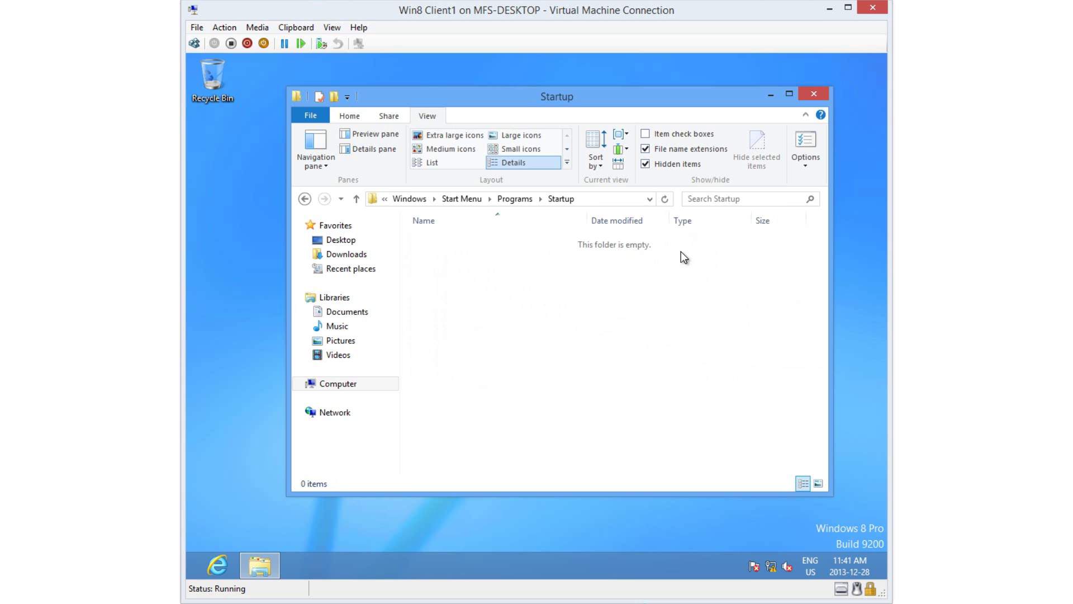
pyautogui.moveTo(703, 98); pyautogui.dragTo(705, 85)
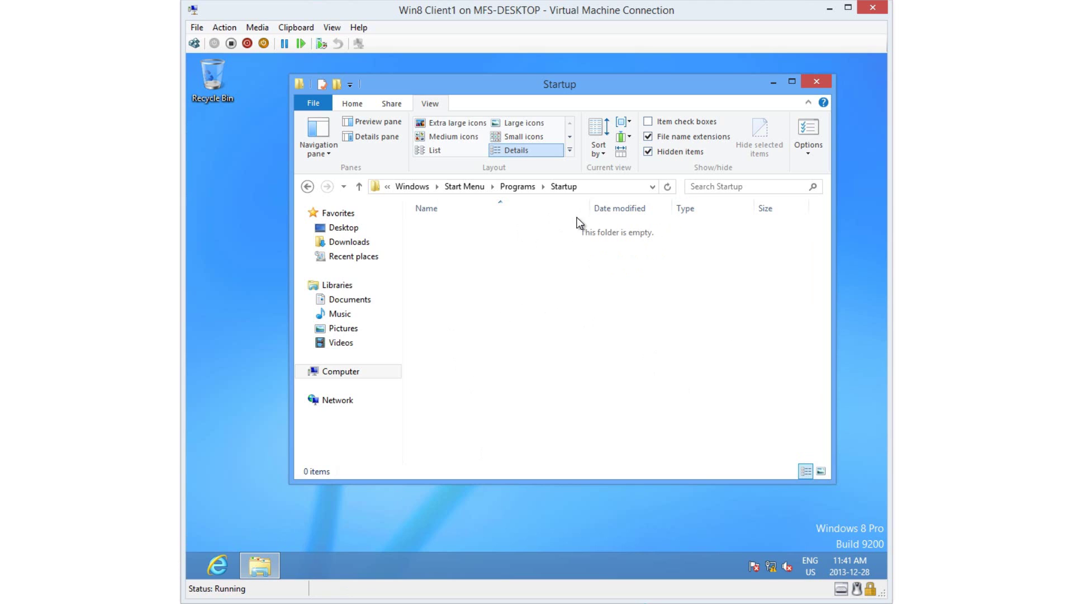
pyautogui.click(614, 187)
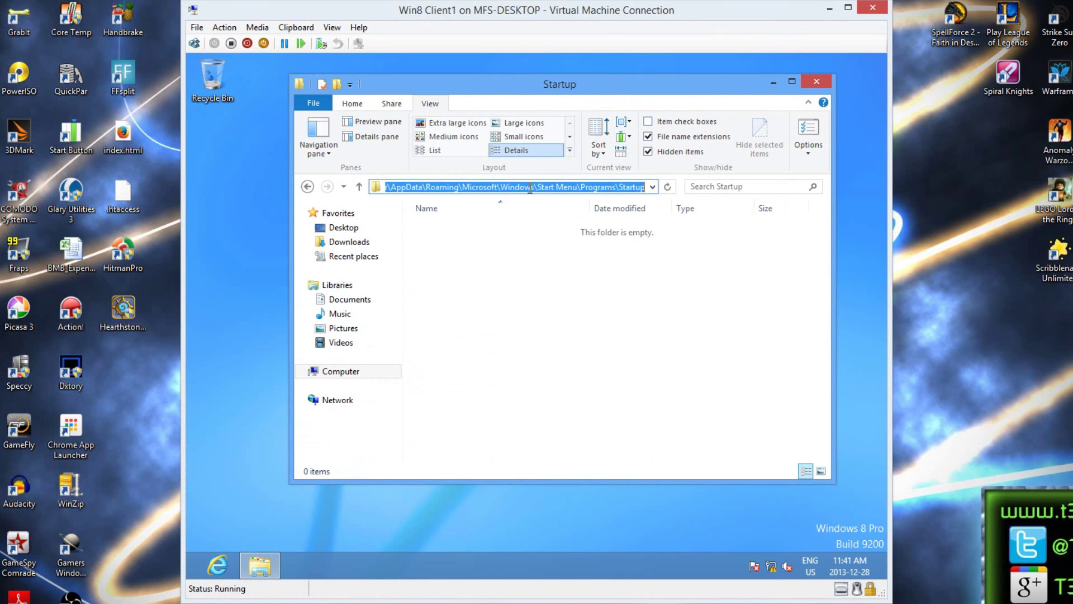
pyautogui.click(471, 188)
pyautogui.doubleClick(472, 188)
pyautogui.click(475, 187)
pyautogui.click(601, 234)
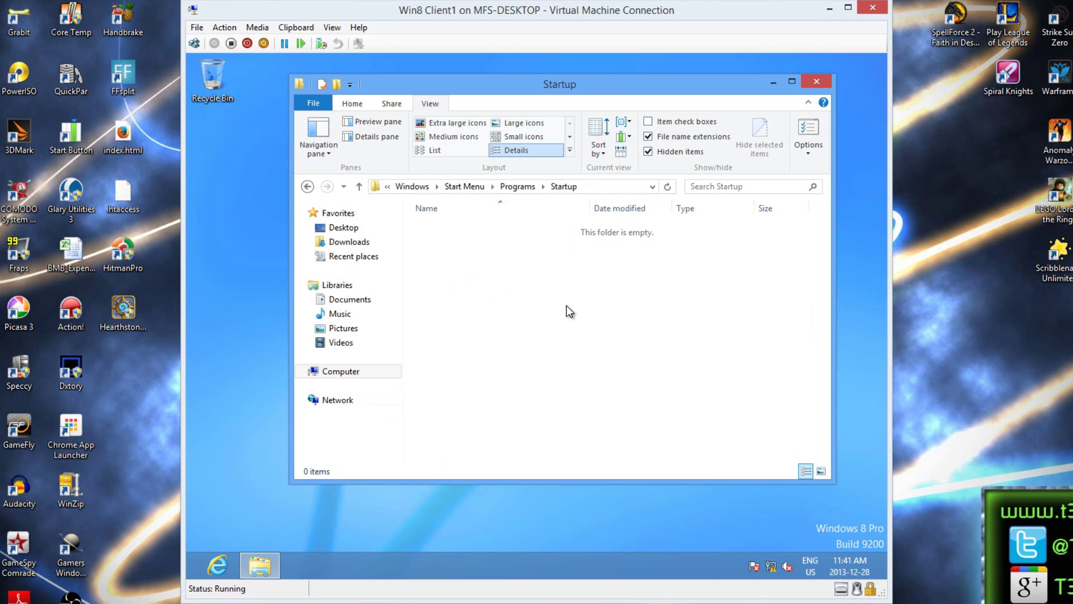
pyautogui.press('super')
pyautogui.press('super')
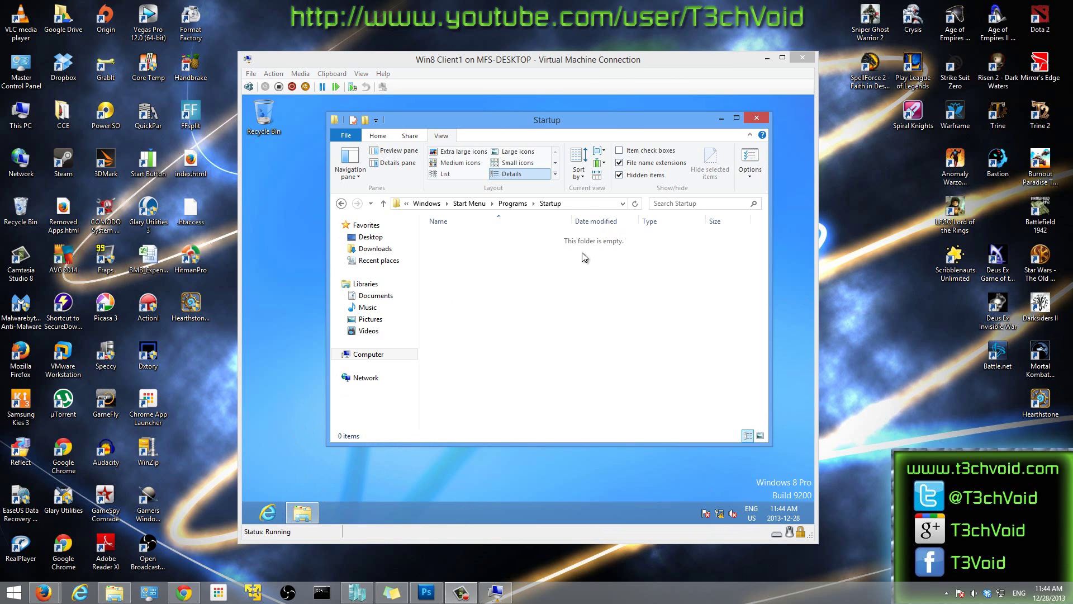
# - Open a second Explorer window at C:\Program Files (x86)\Internet Explorer
pyautogui.rightClick(311, 522)
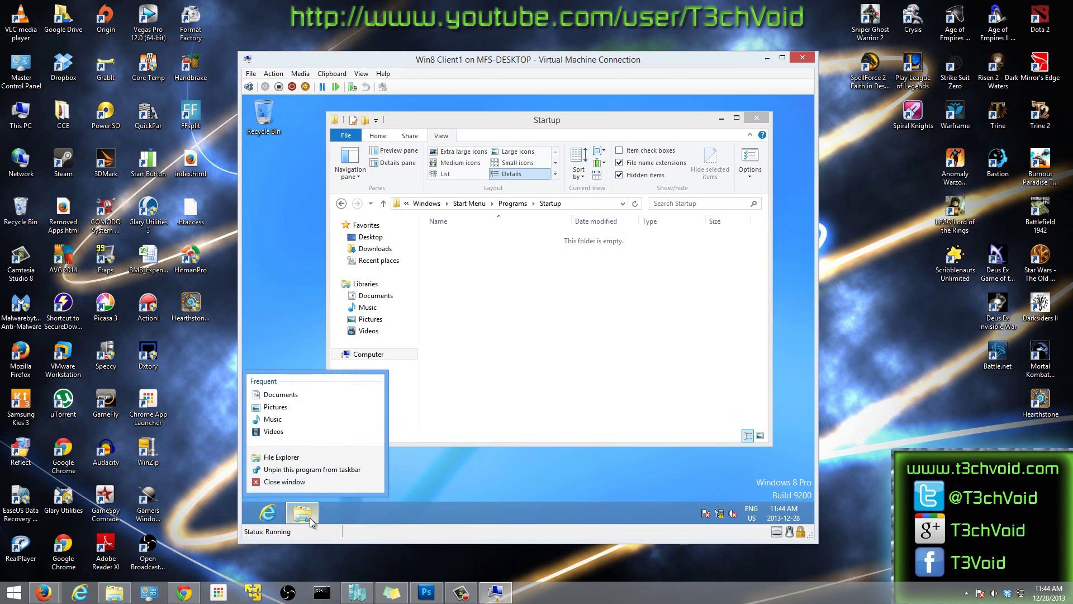
pyautogui.click(278, 464)
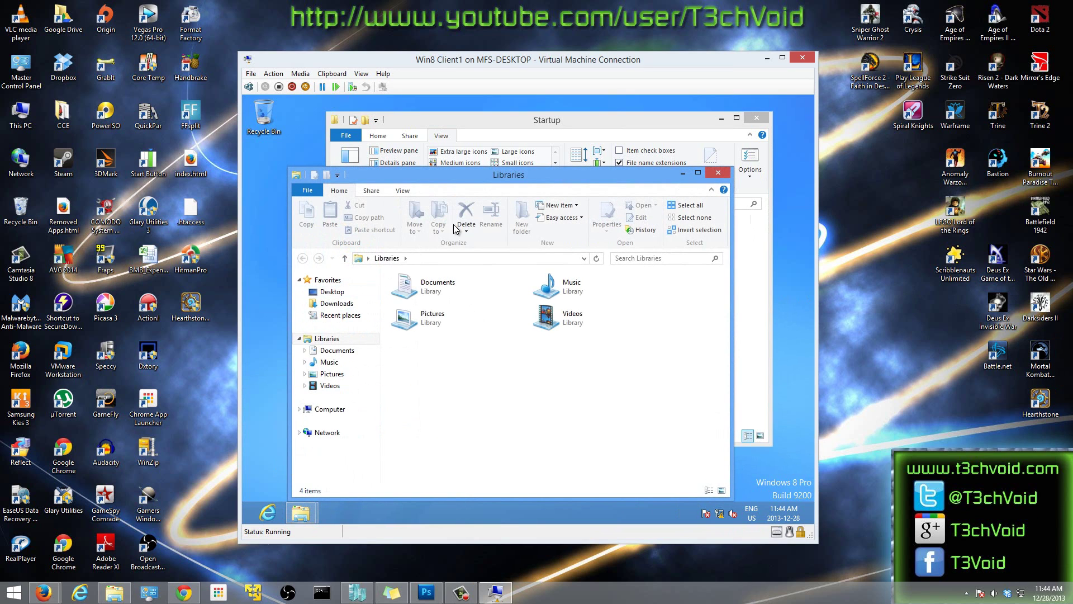
pyautogui.moveTo(537, 174); pyautogui.dragTo(708, 216)
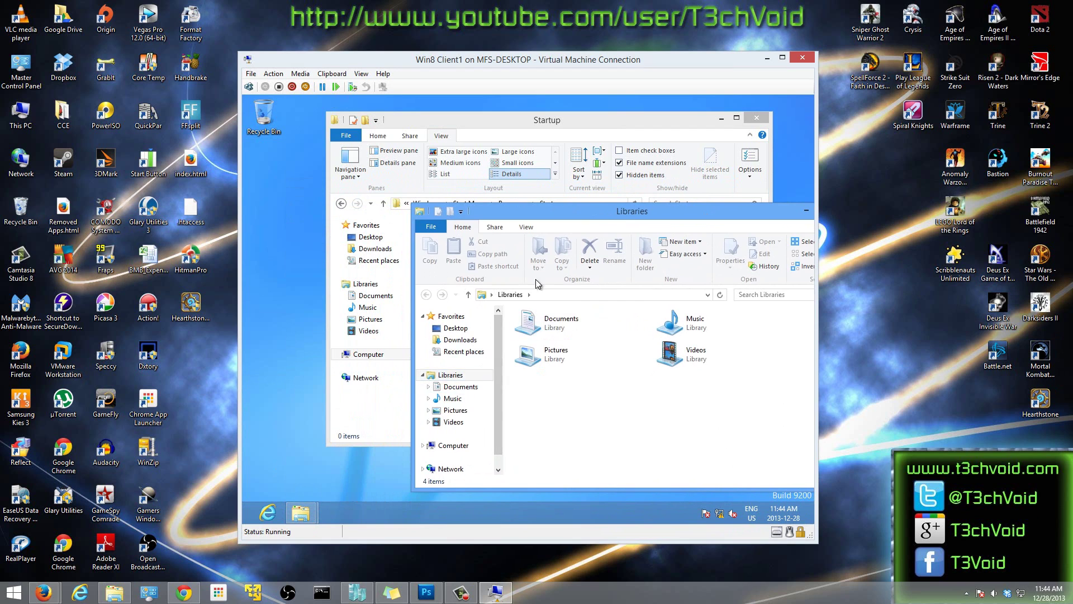
pyautogui.moveTo(585, 214); pyautogui.dragTo(569, 149)
pyautogui.click(458, 384)
pyautogui.doubleClick(550, 276)
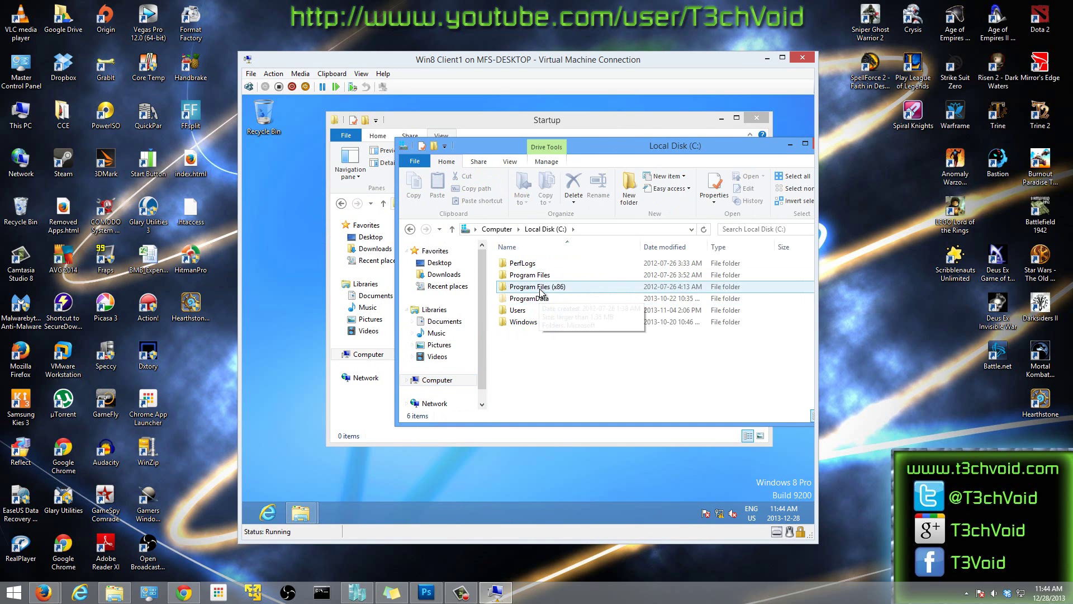
pyautogui.doubleClick(540, 287)
pyautogui.doubleClick(539, 276)
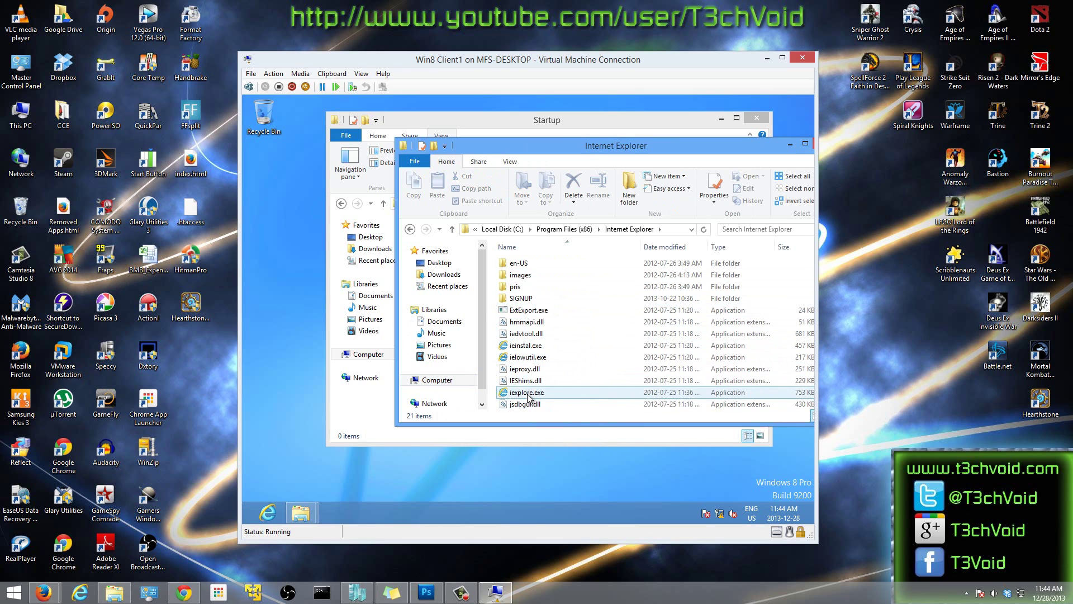
# - Drag iexplore.exe into Startup to create its shortcut, then close the Internet Explorer folder
pyautogui.moveTo(637, 150); pyautogui.dragTo(784, 223)
pyautogui.click(674, 464)
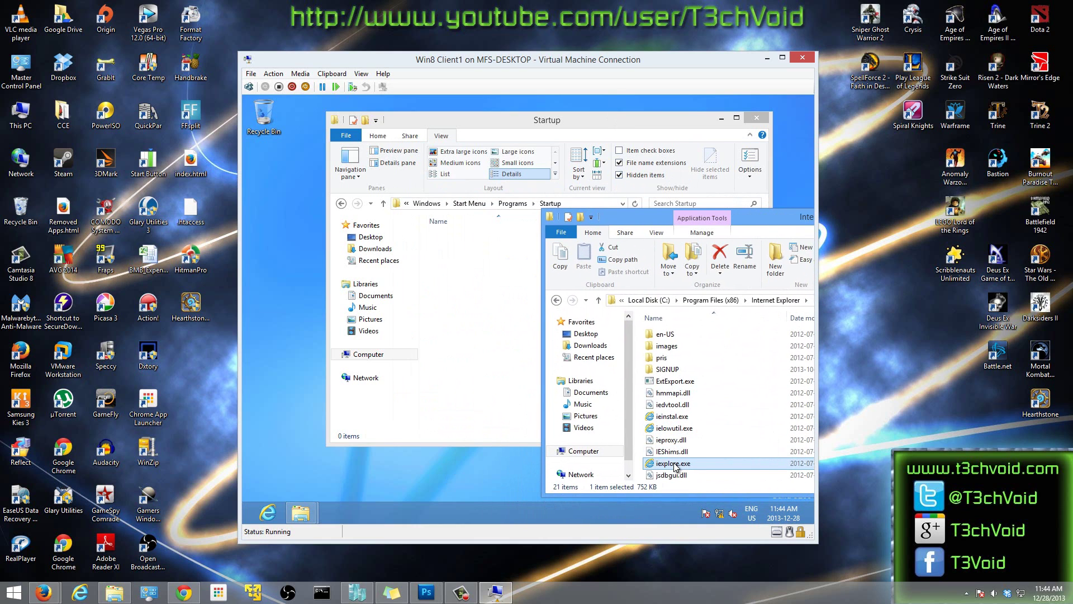
pyautogui.moveTo(674, 464); pyautogui.dragTo(463, 291)
pyautogui.moveTo(784, 217); pyautogui.dragTo(507, 224)
pyautogui.click(685, 213)
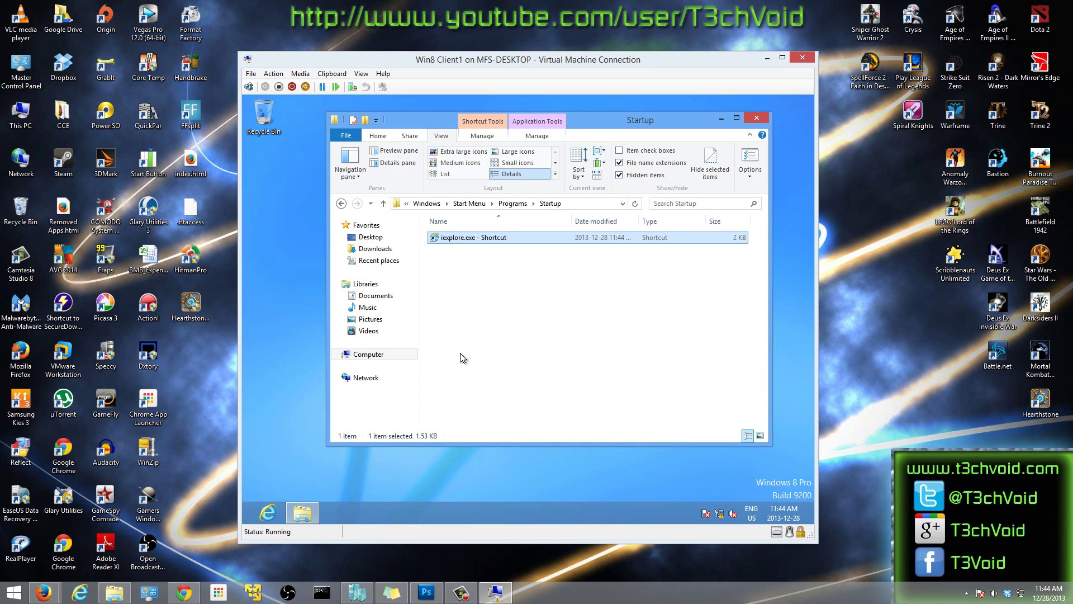
pyautogui.click(515, 278)
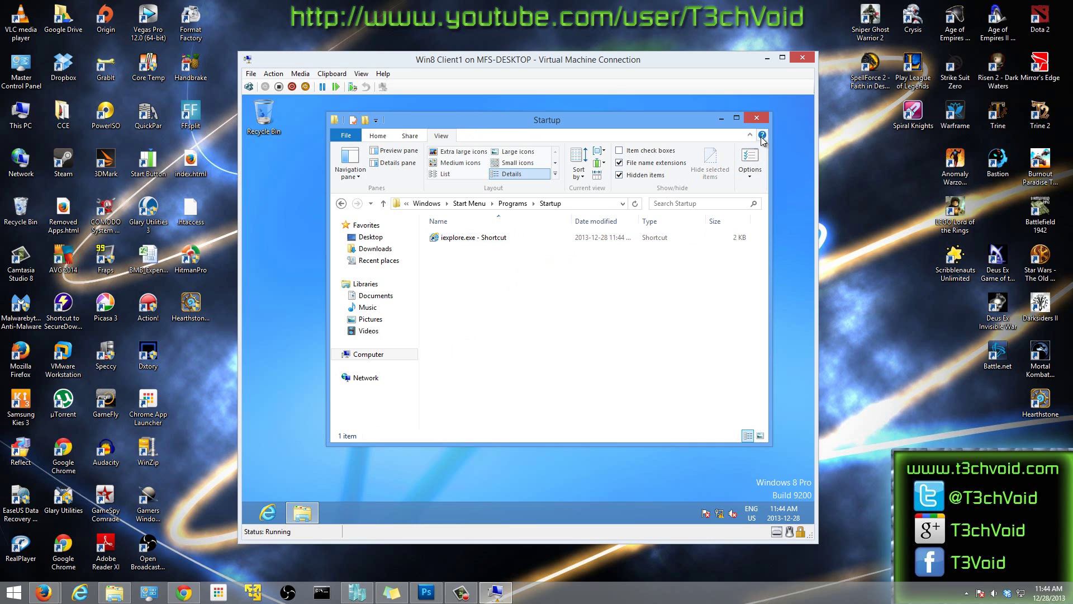
# - Close the Startup folder window and sign out from the Start screen account menu
pyautogui.click(757, 119)
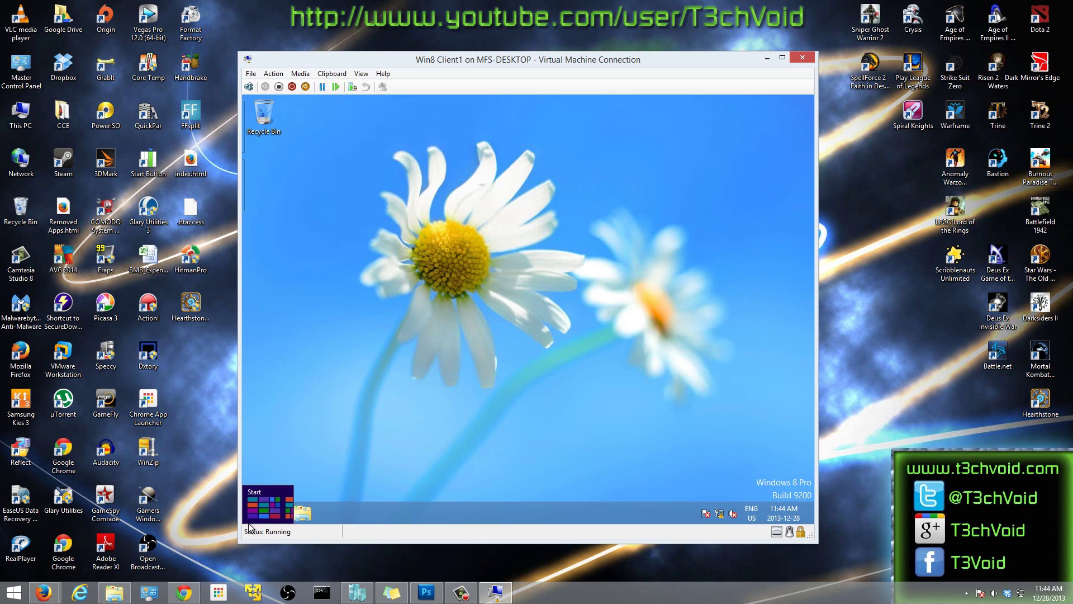
pyautogui.press('super')
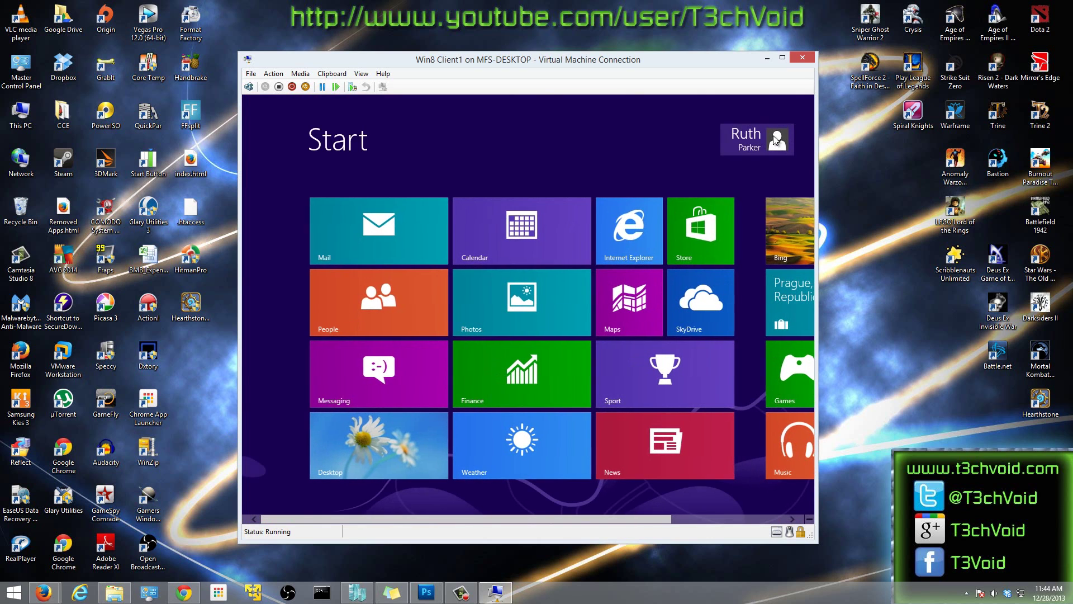
pyautogui.click(752, 138)
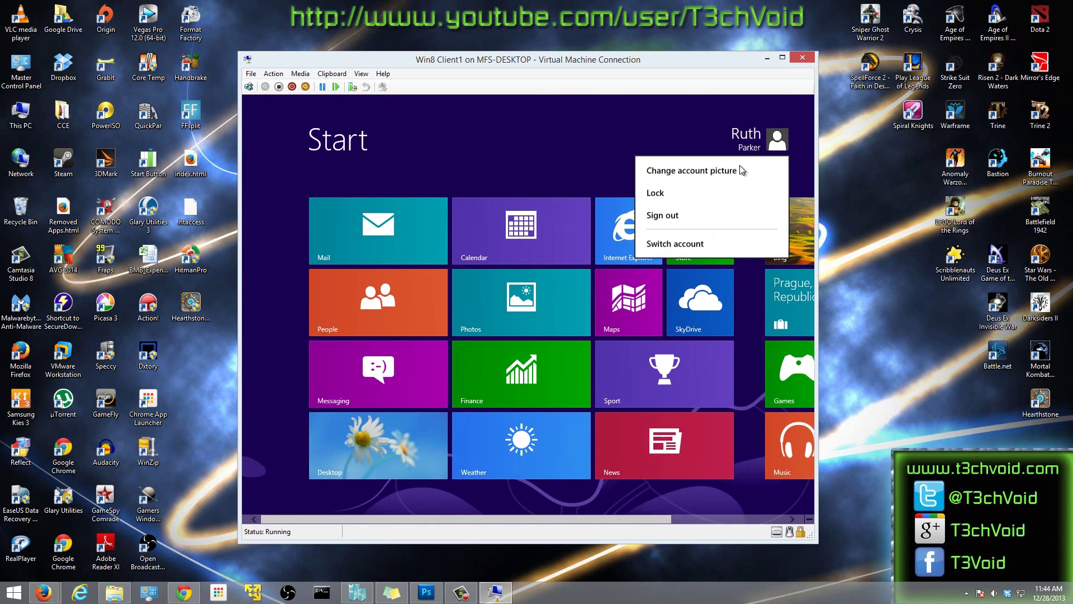
pyautogui.click(672, 218)
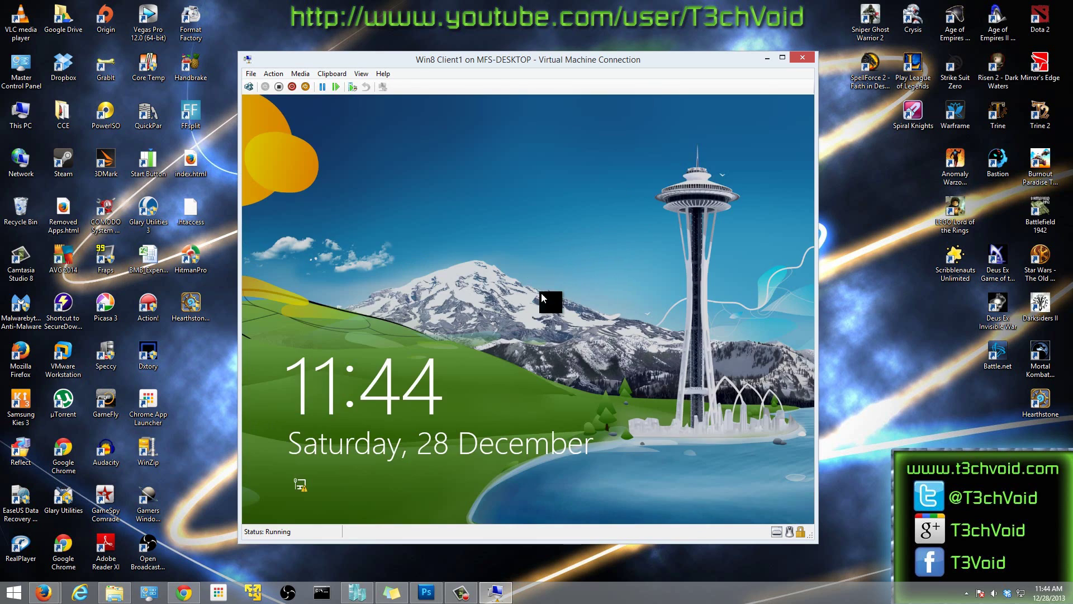
# - Sign back in to the same user account with its password
pyautogui.click(526, 329)
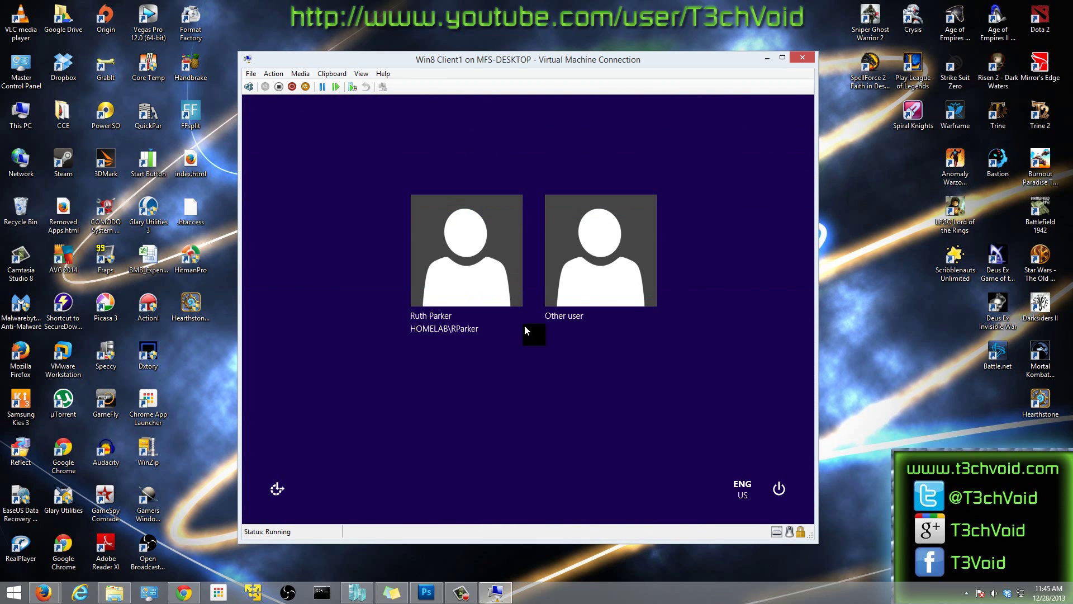
pyautogui.click(456, 260)
pyautogui.write('********')
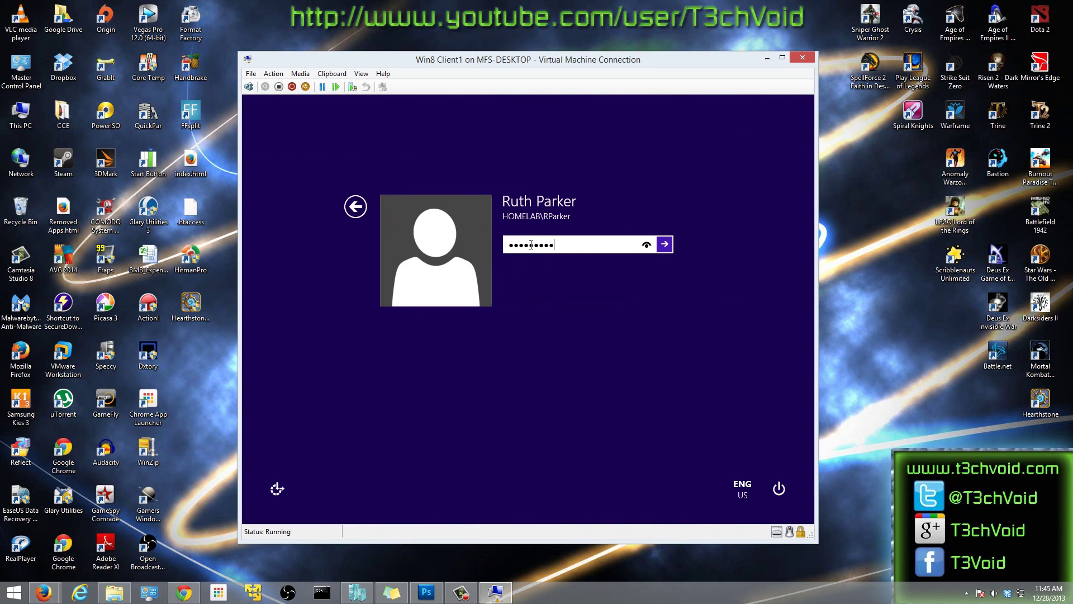
pyautogui.press('Return')
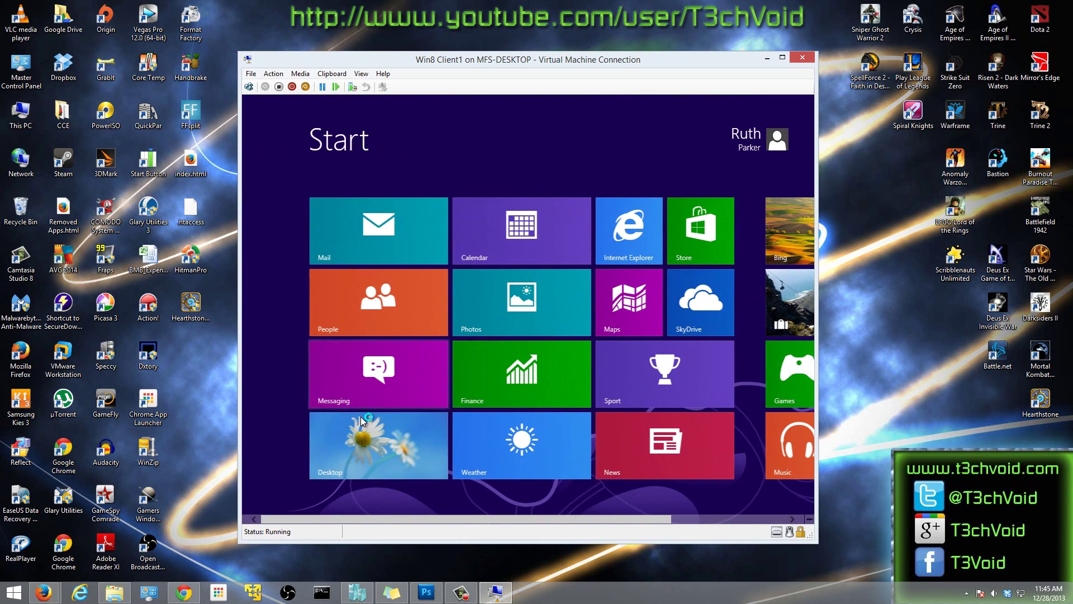
# - Go to the desktop and close the Internet Explorer window that launched at login
pyautogui.click(395, 447)
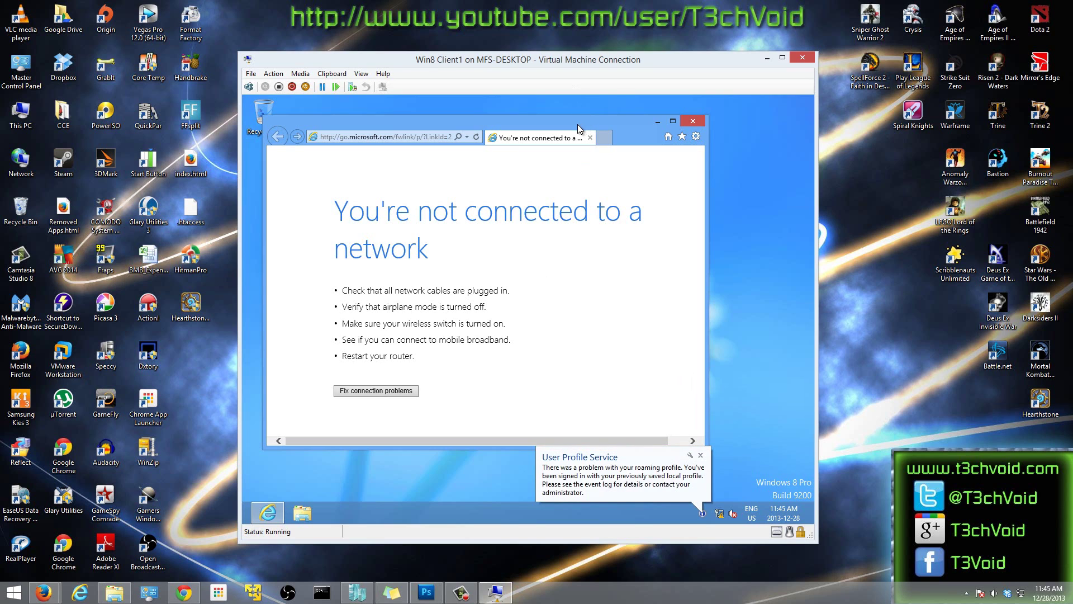
pyautogui.click(693, 121)
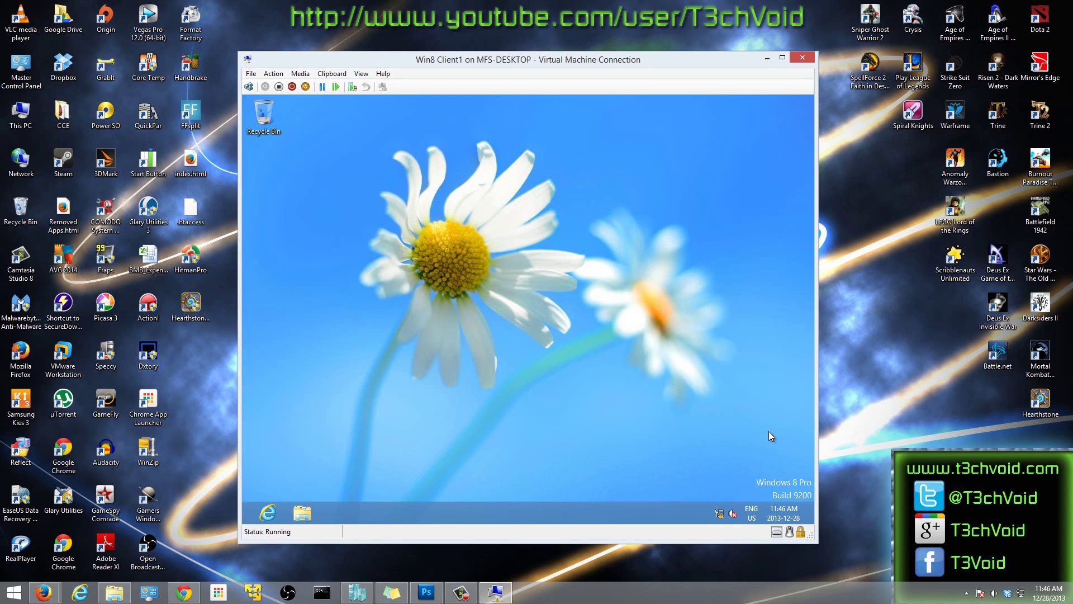
pyautogui.moveTo(812, 98)
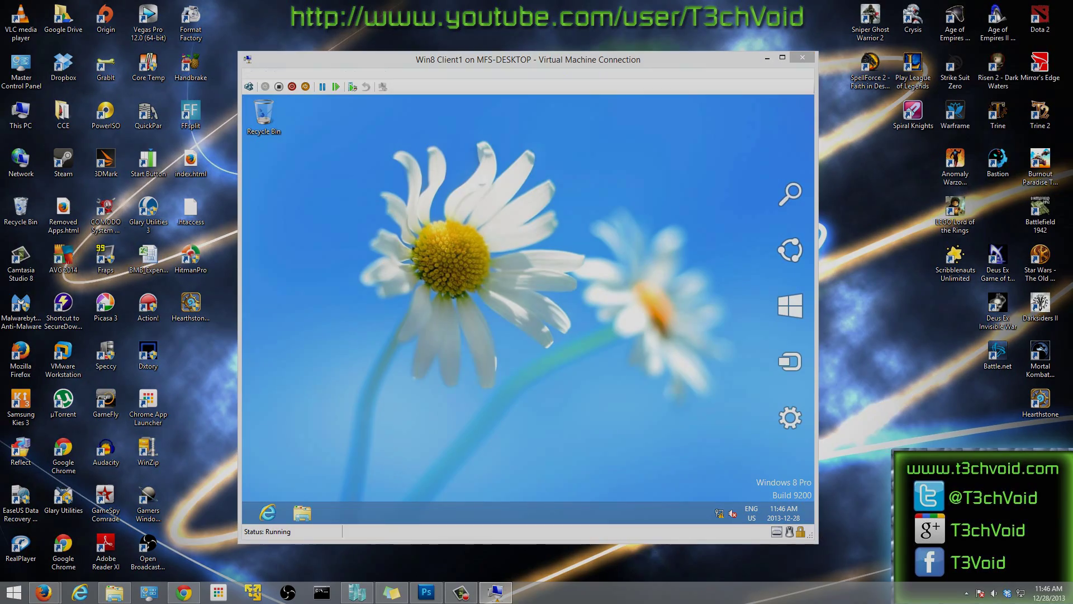